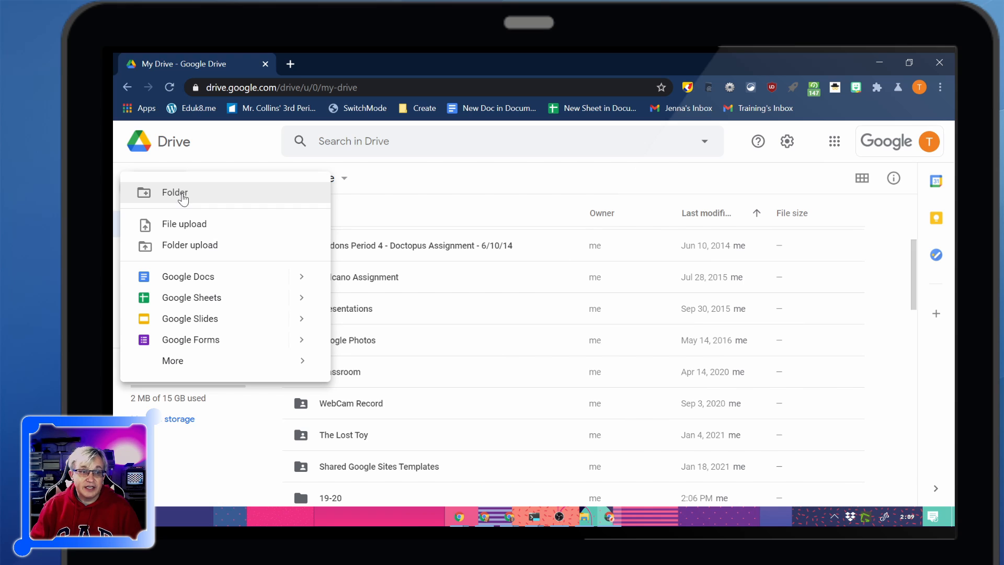
Create a folder named 20-21 in My Drive.
click(182, 198)
text(20-21)
key(Return)
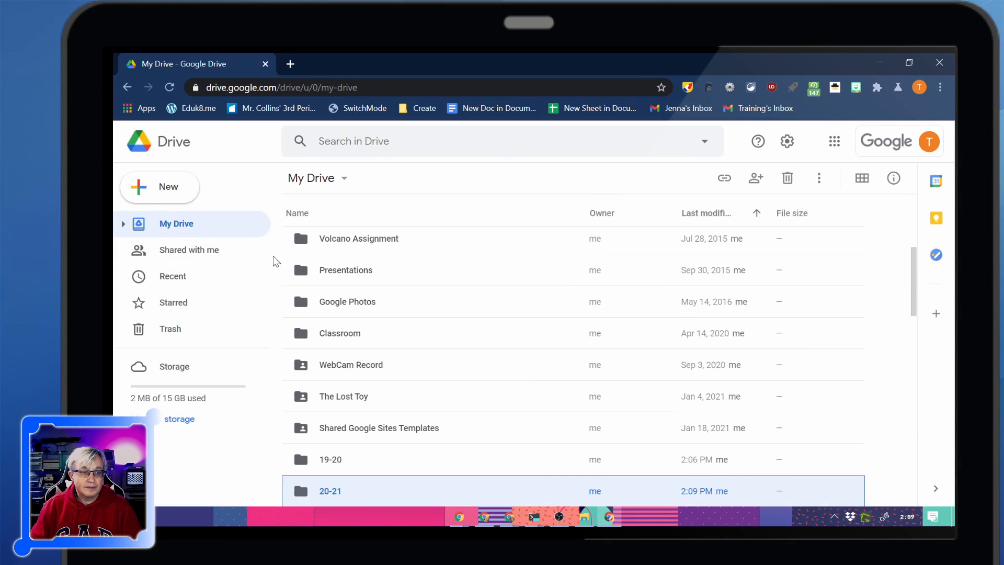
Open the 20-21 folder and change its folder color to blue.
click(191, 291)
right_click(198, 290)
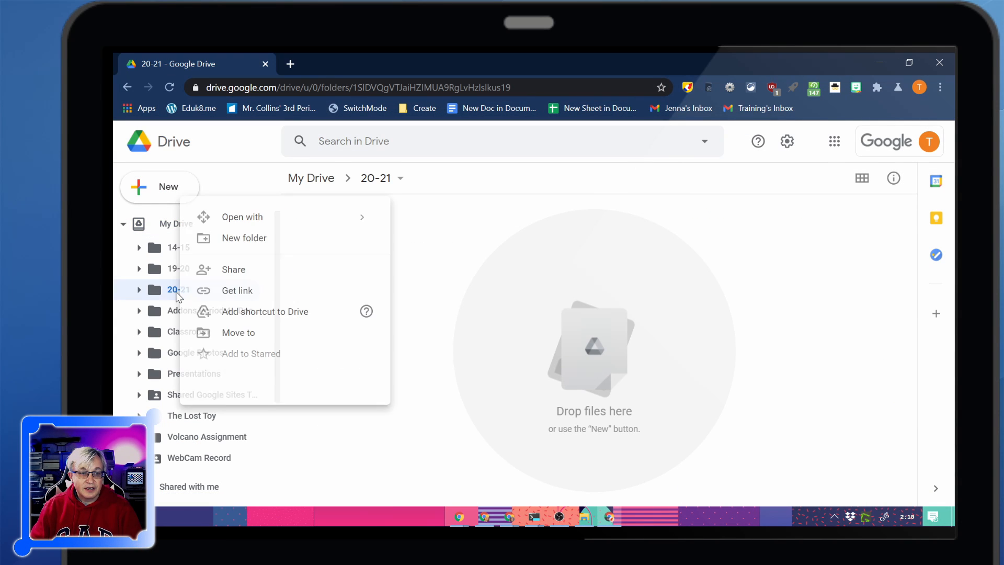
mouse_move(254, 398)
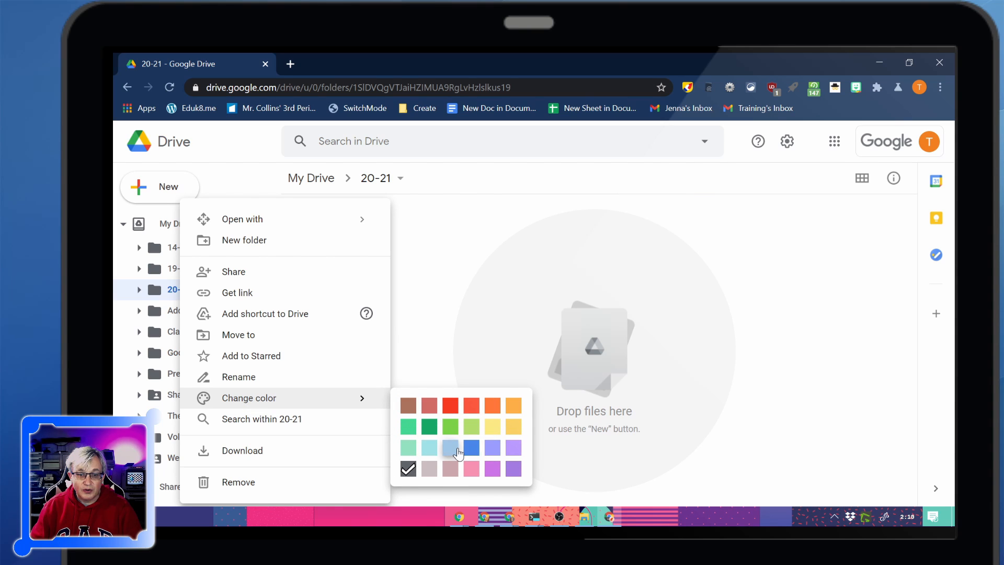
click(470, 449)
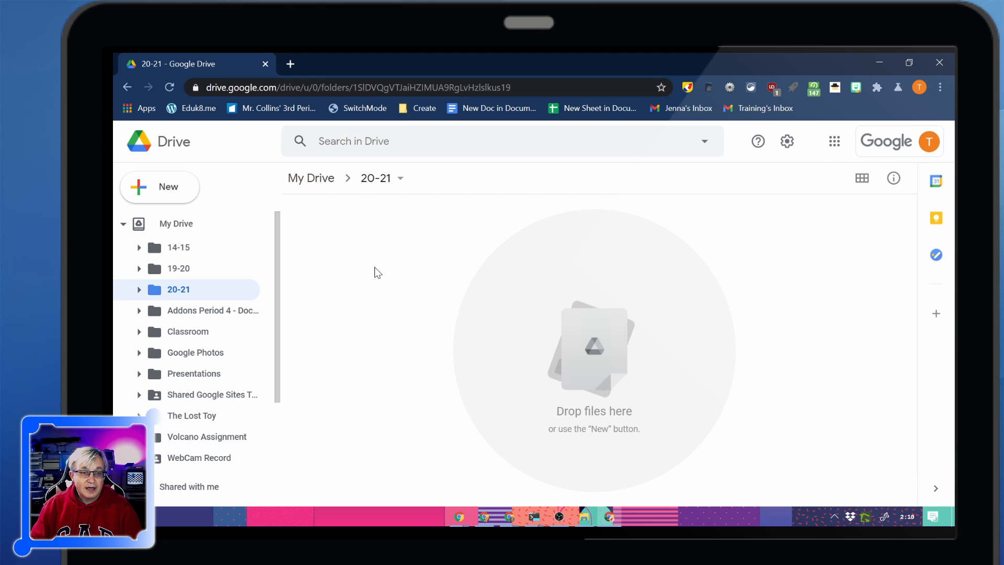
Create a subfolder named Documents inside the 20-21 folder.
click(164, 191)
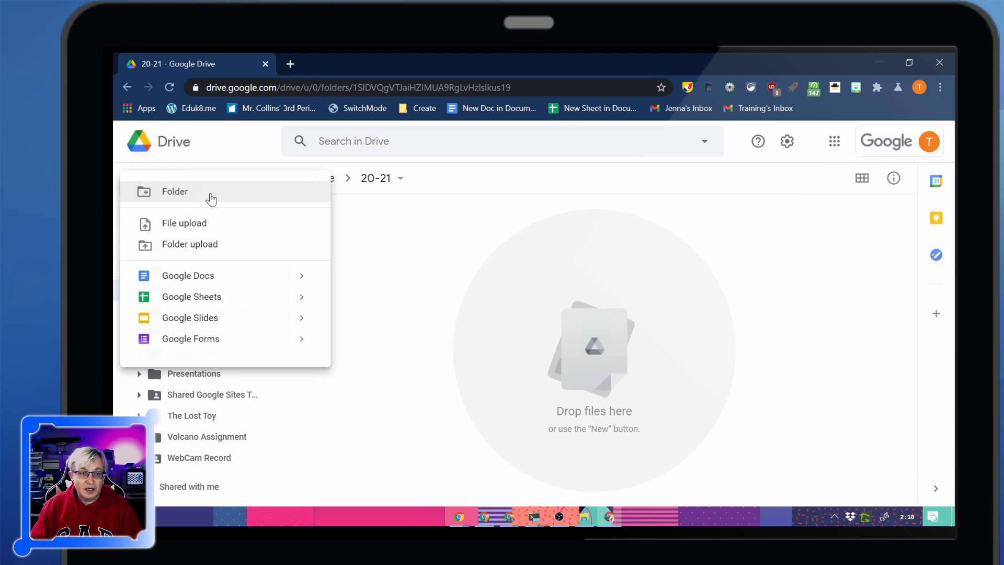
click(211, 197)
text(Docum)
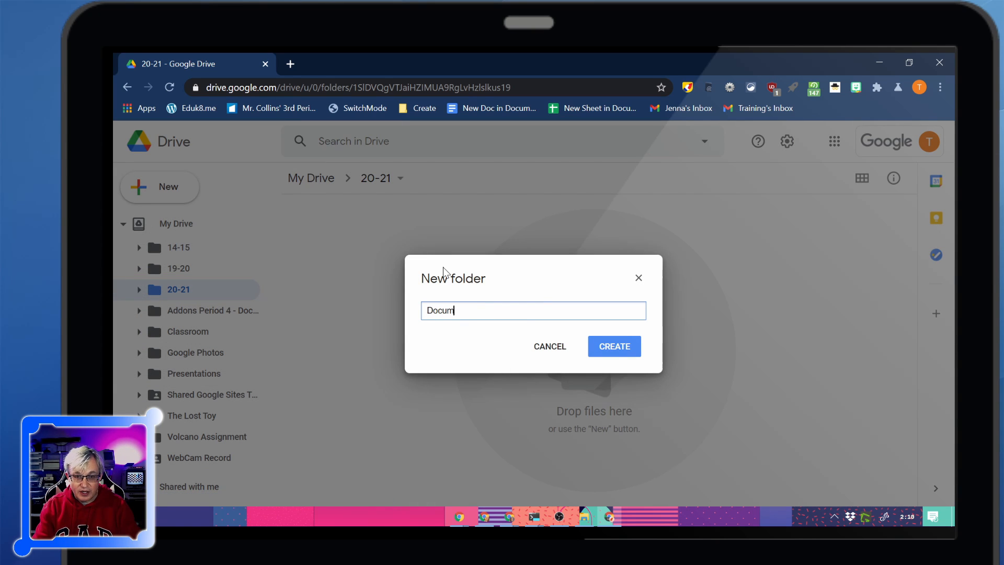
text(ents)
key(Return)
Create a second subfolder named Pictures inside the 20-21 folder.
right_click(362, 299)
click(408, 311)
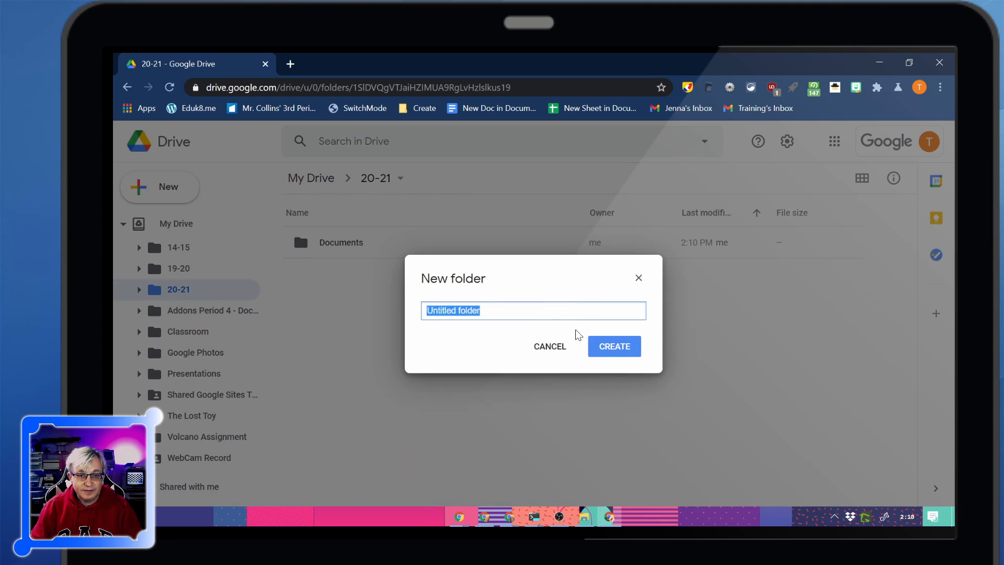
text(Pictures)
key(Return)
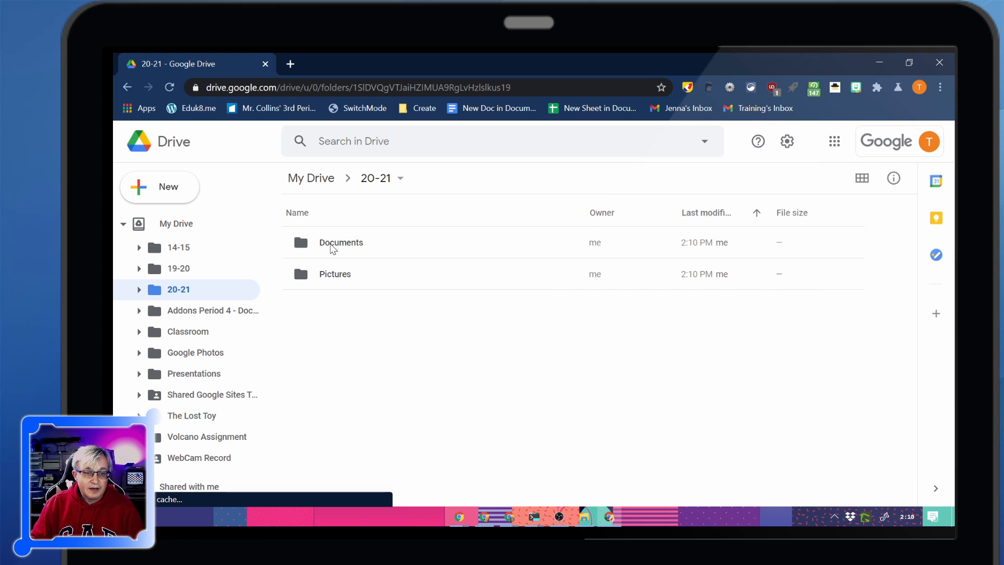
View the new Documents folder in 20-21, and open the Documents folder inside 19-20.
double_click(331, 246)
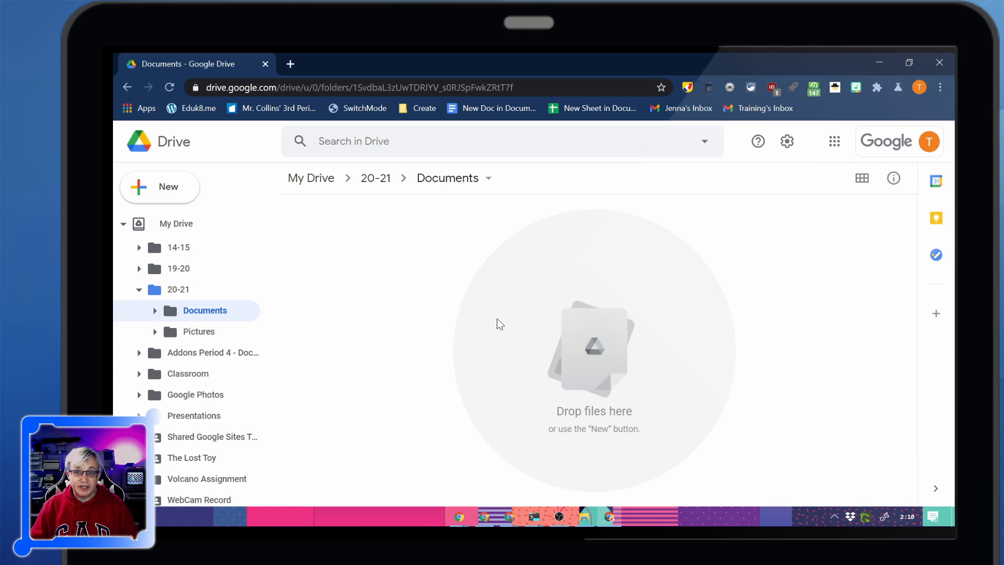
click(138, 269)
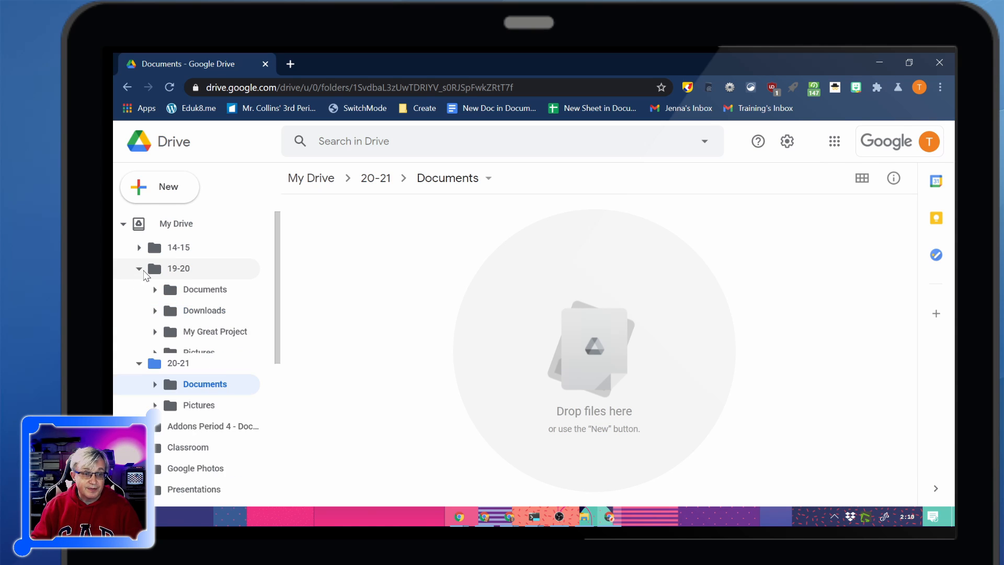
click(195, 289)
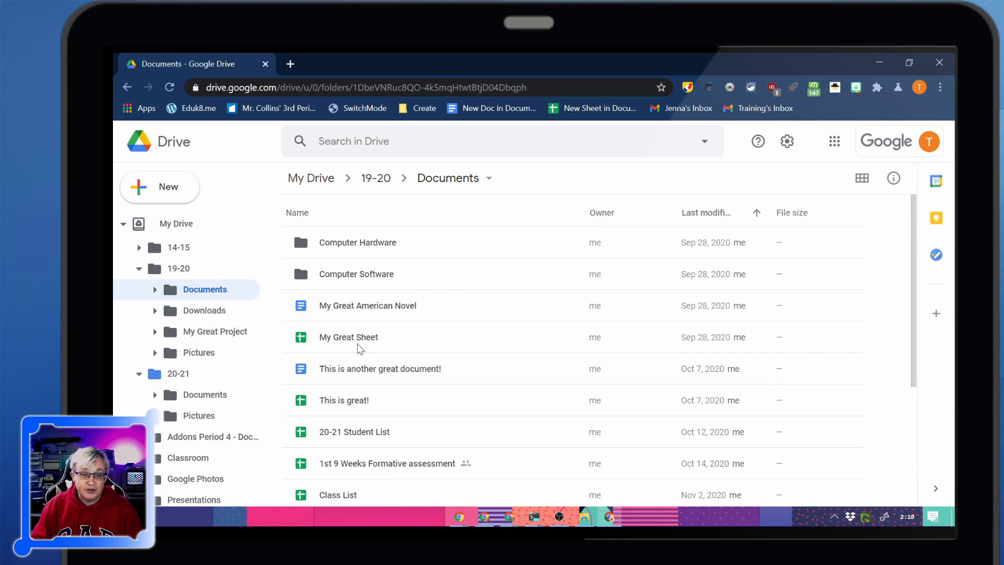
Make a copy of My Great American Novel and move the copy into the 20-21 Documents folder.
click(362, 308)
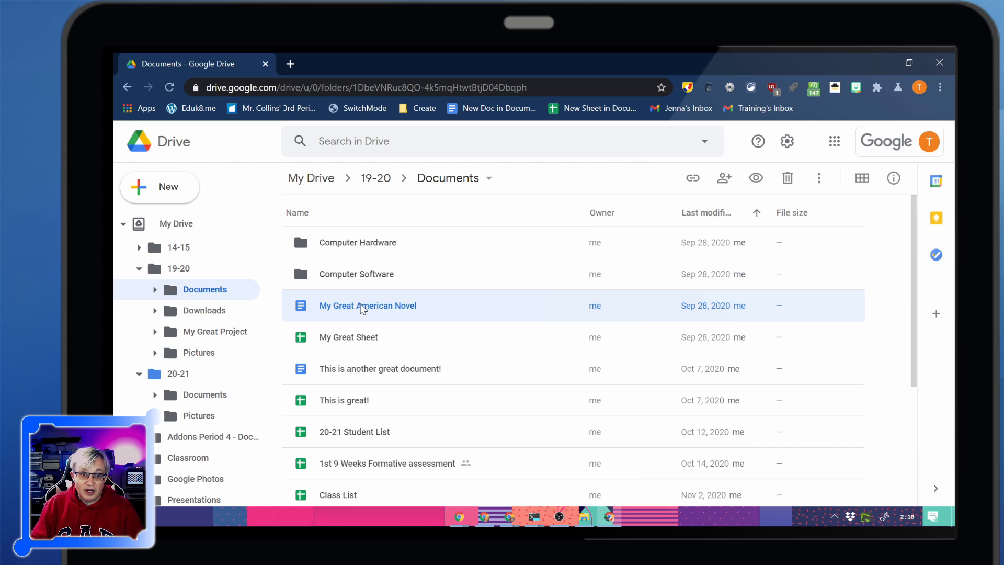
drag(361, 309, 311, 313)
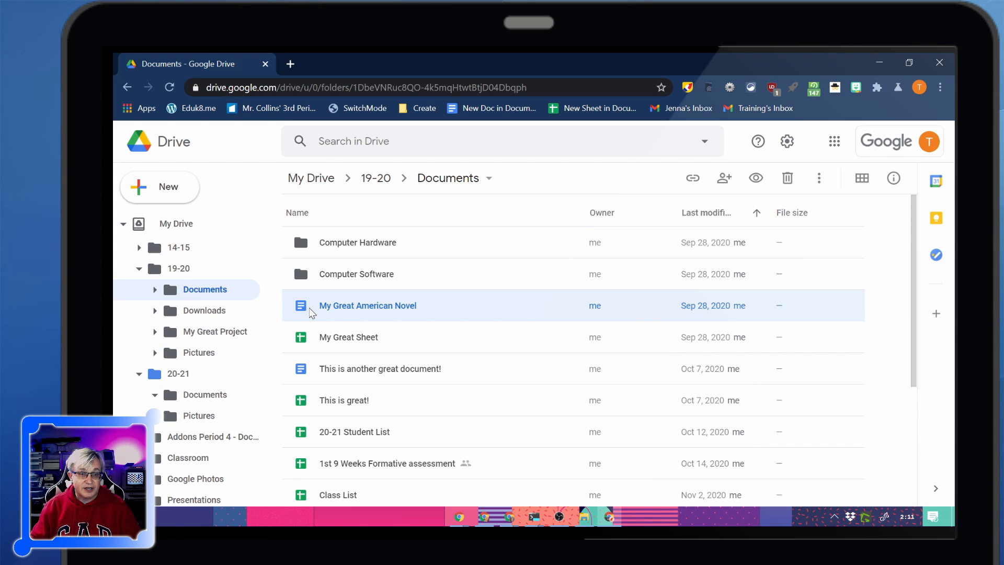
right_click(341, 316)
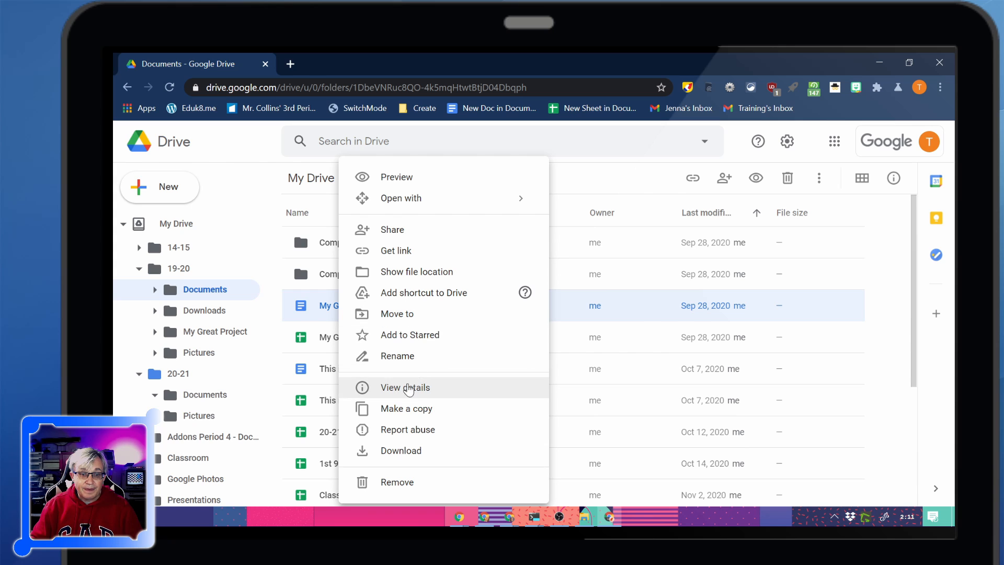
click(408, 409)
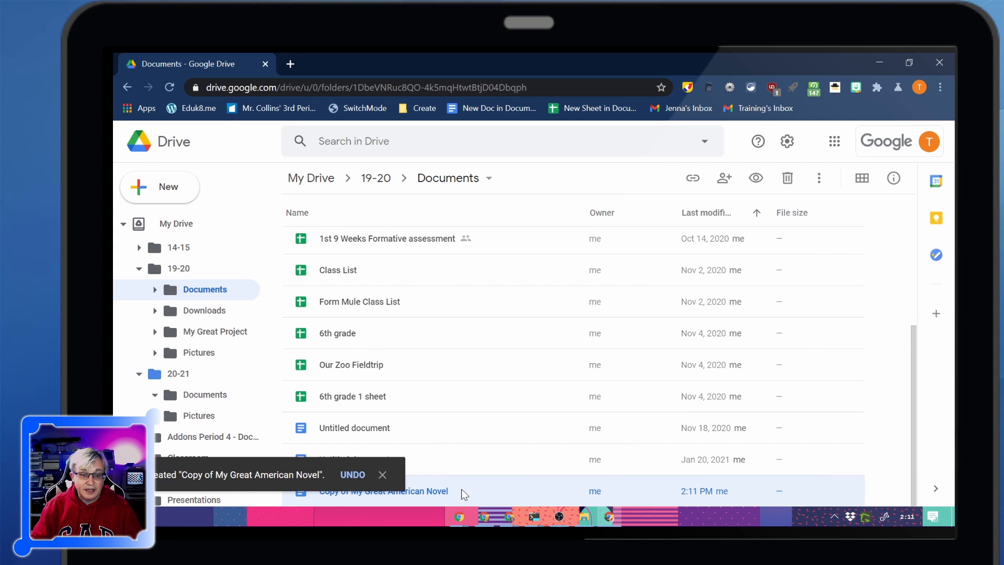
drag(461, 489, 196, 397)
In the 20-21 Documents folder, rename the copied novel document as 20-21 My Great American Novel.
click(200, 397)
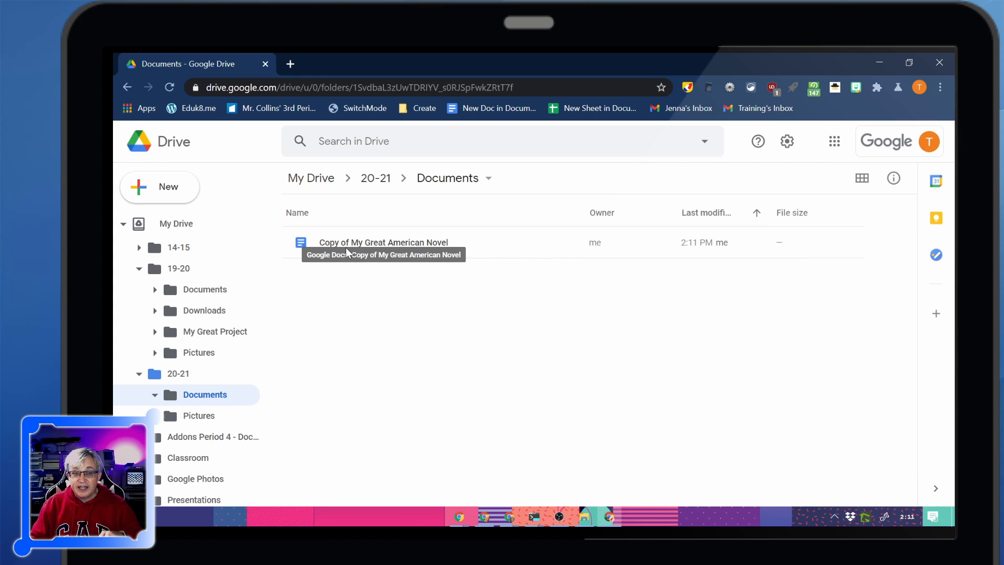
click(341, 245)
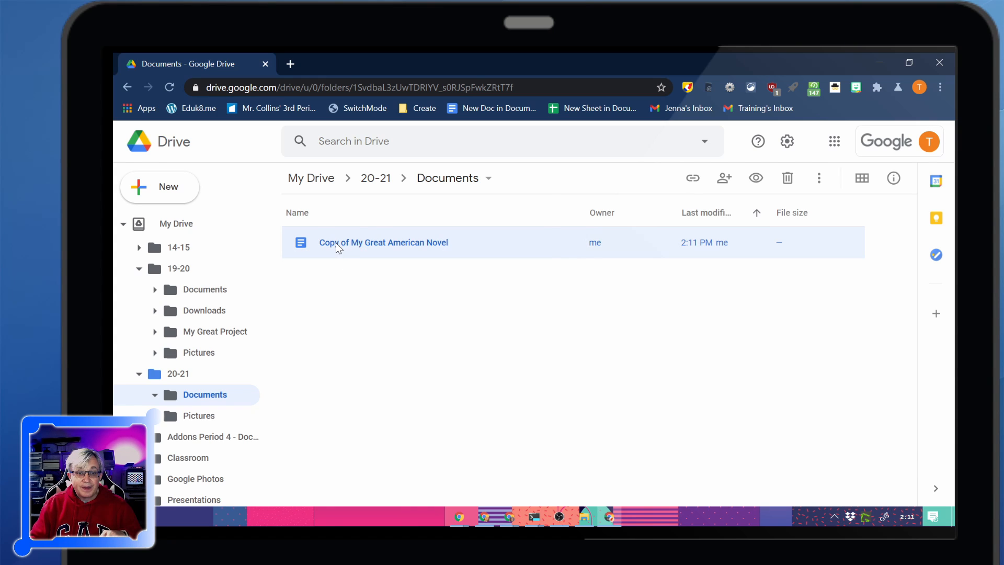
right_click(336, 243)
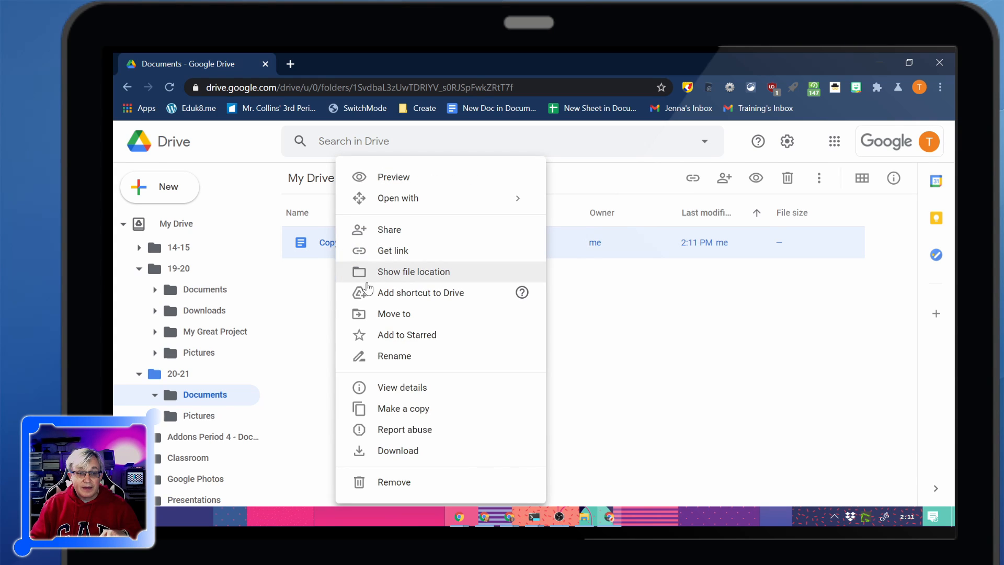
click(395, 357)
click(459, 310)
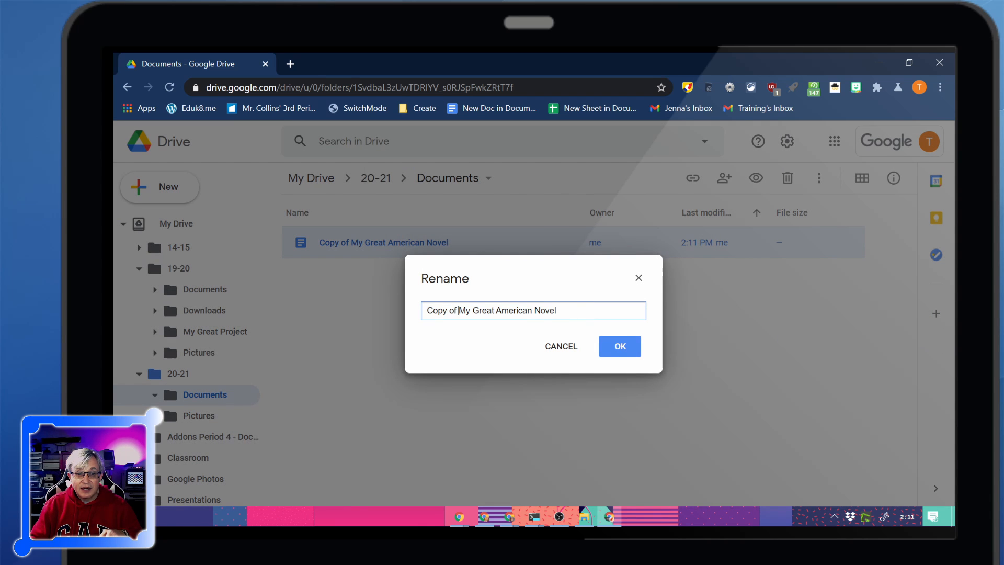
drag(455, 311, 394, 307)
text(20-21)
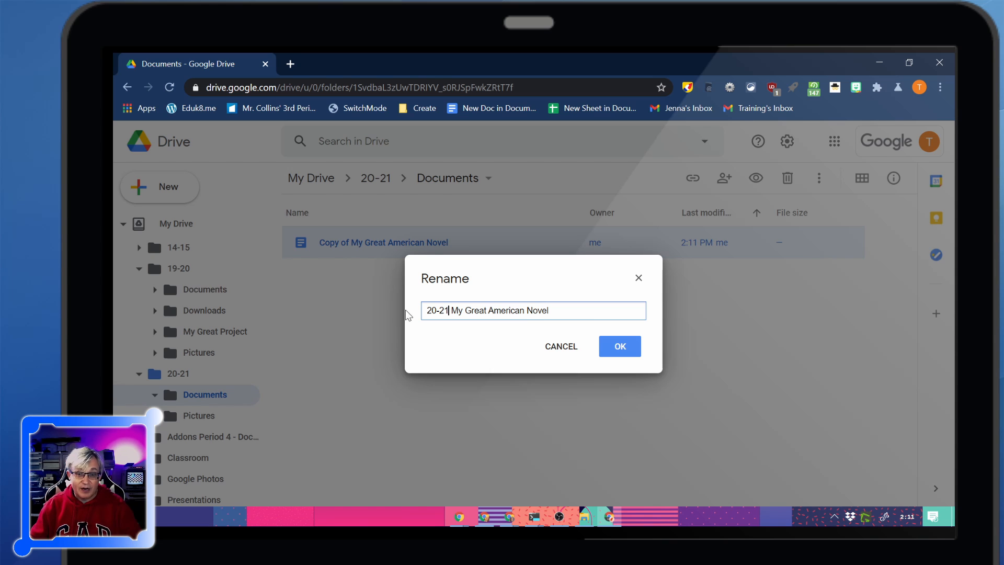
click(619, 354)
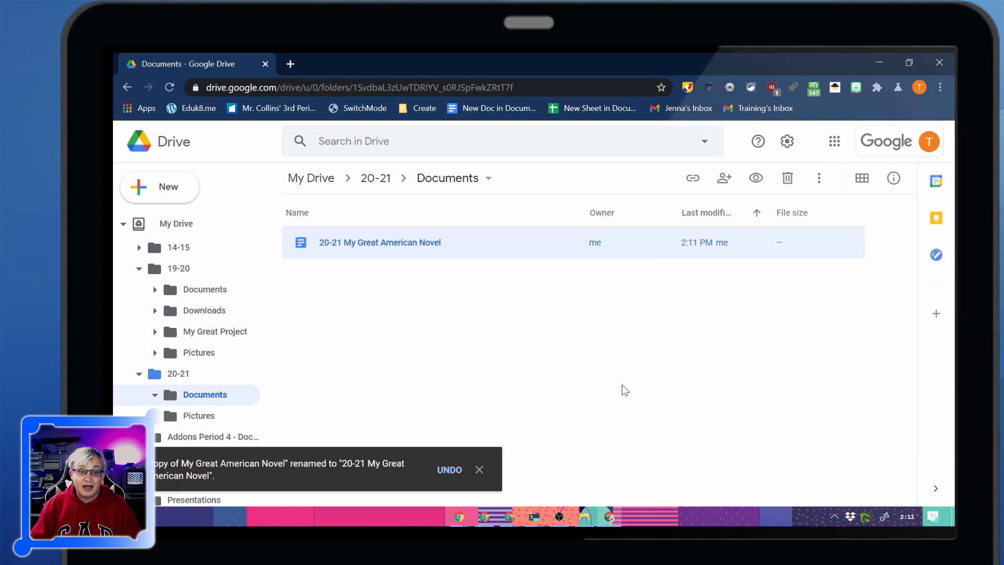
Search Drive for "my great" to view the matching suggestions, and dismiss them.
click(418, 149)
text(my great)
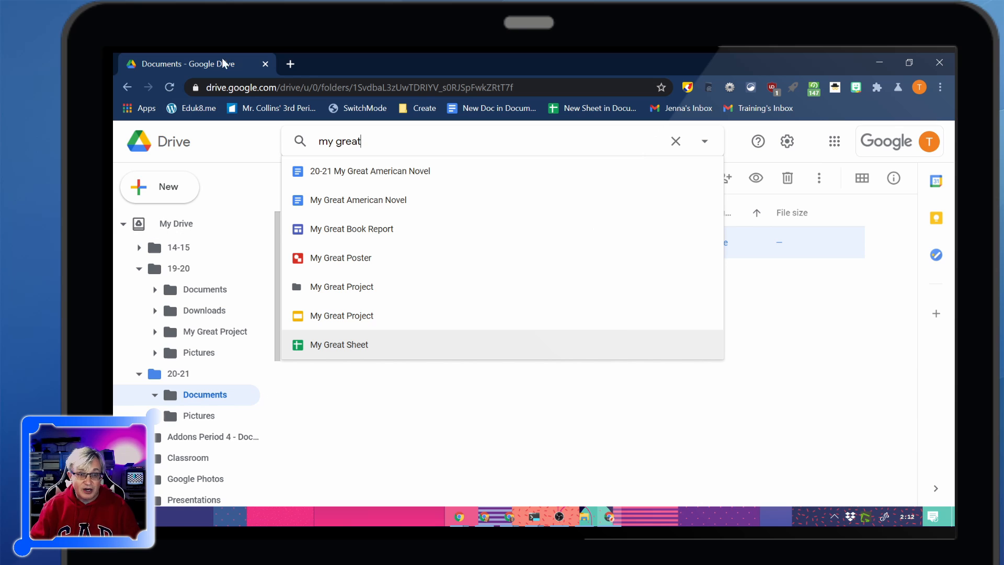
click(405, 406)
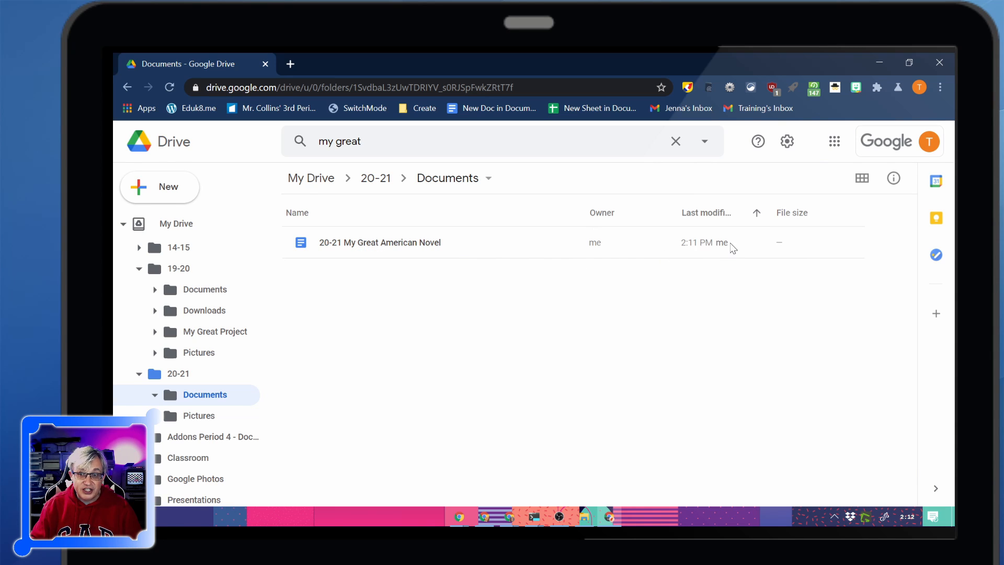
Preview the 20-21 My Great American Novel document twice, closing the preview each time.
click(403, 252)
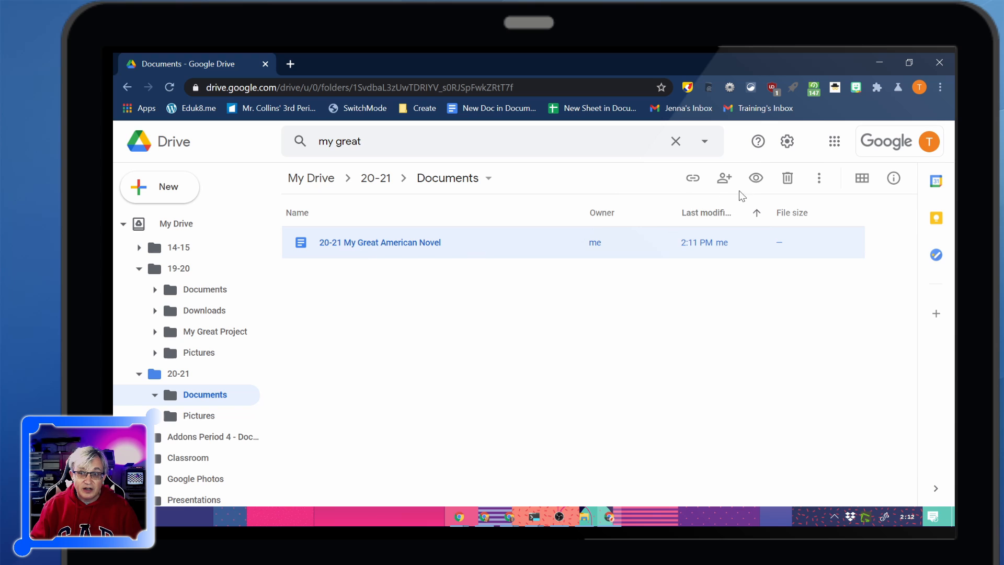
click(756, 178)
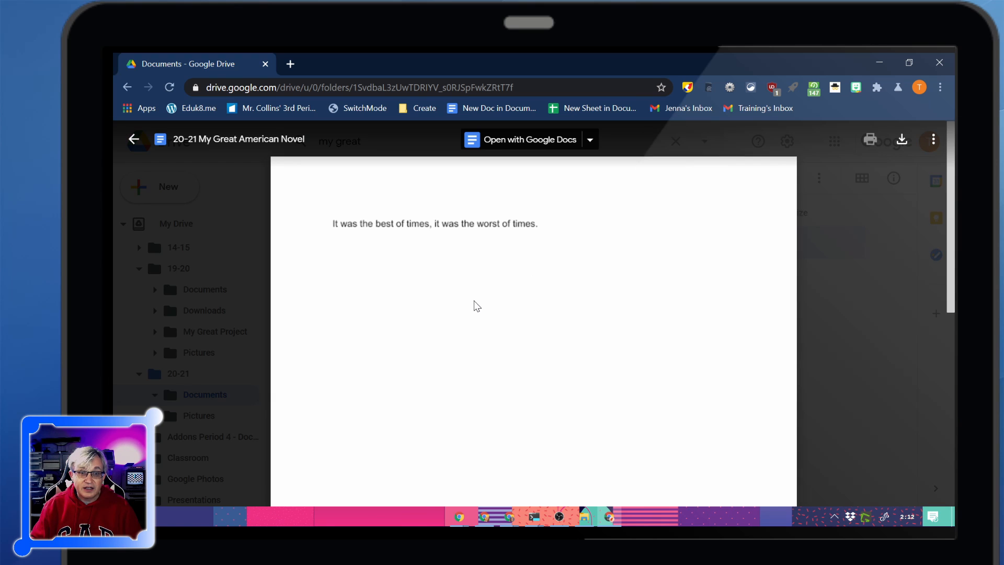
scroll(473, 305, down, 3)
scroll(472, 305, up, 3)
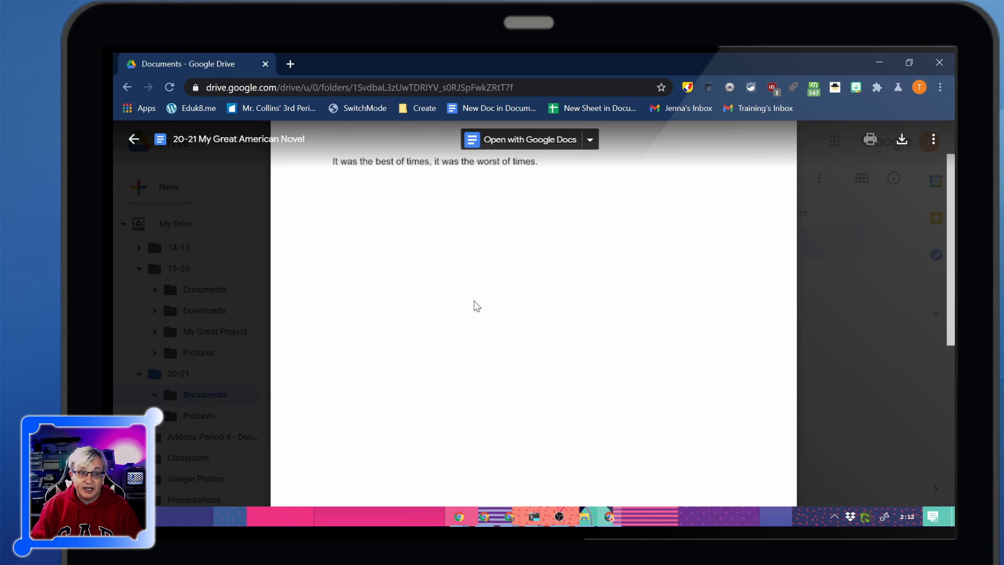
click(134, 139)
right_click(387, 242)
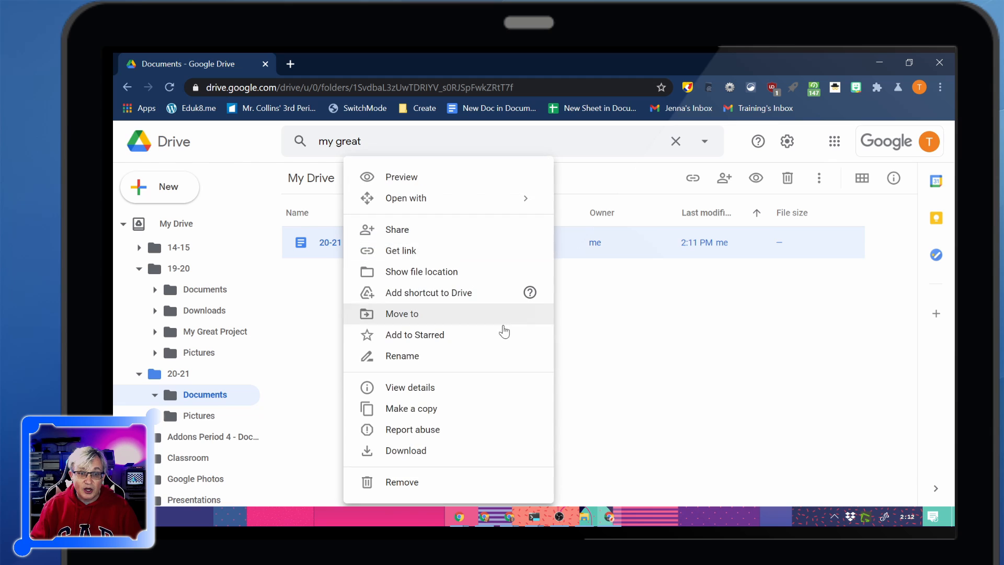
click(401, 179)
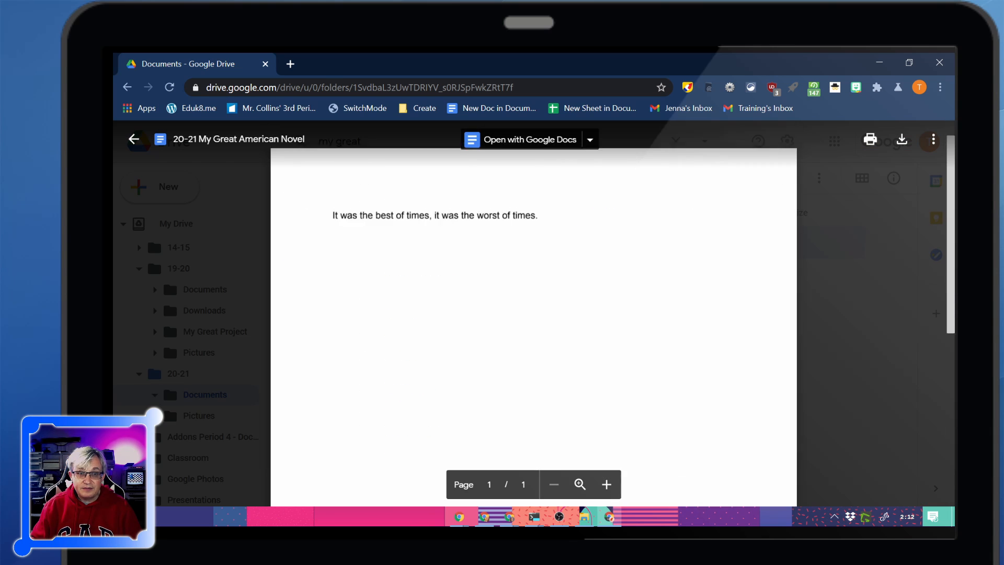
click(134, 139)
click(397, 294)
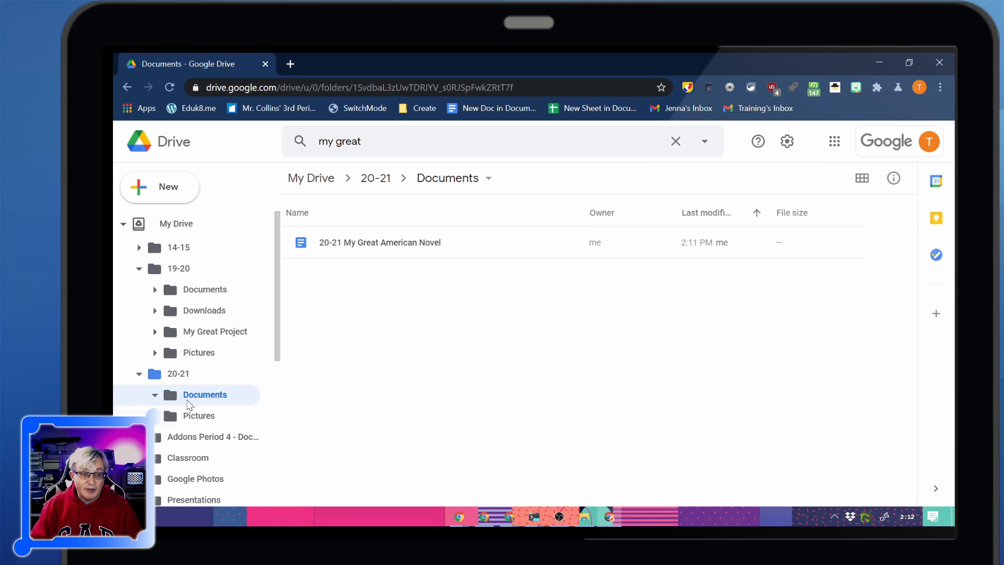
Create a folder named Math 4 inside the 20-21 Documents folder and open it.
click(167, 187)
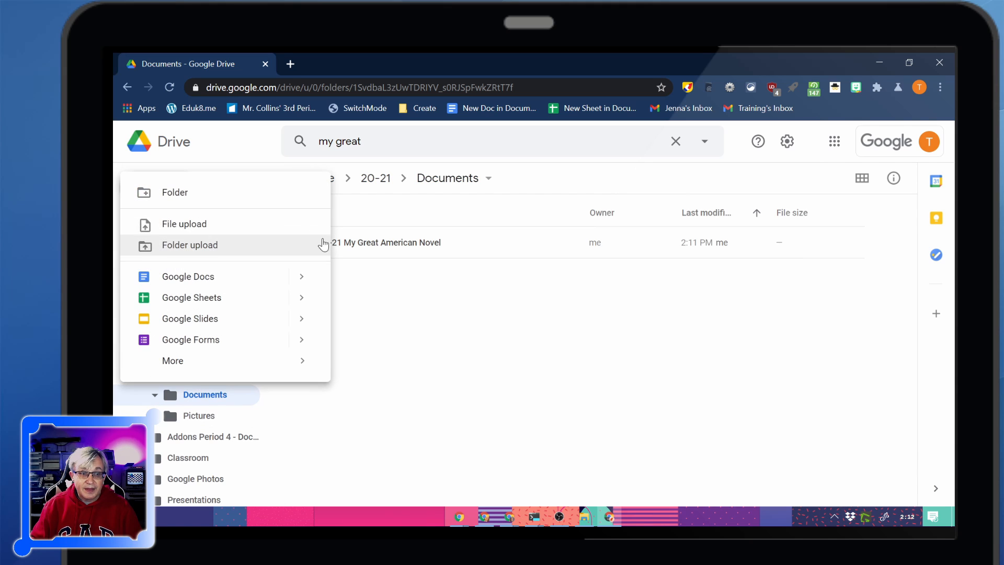
click(194, 207)
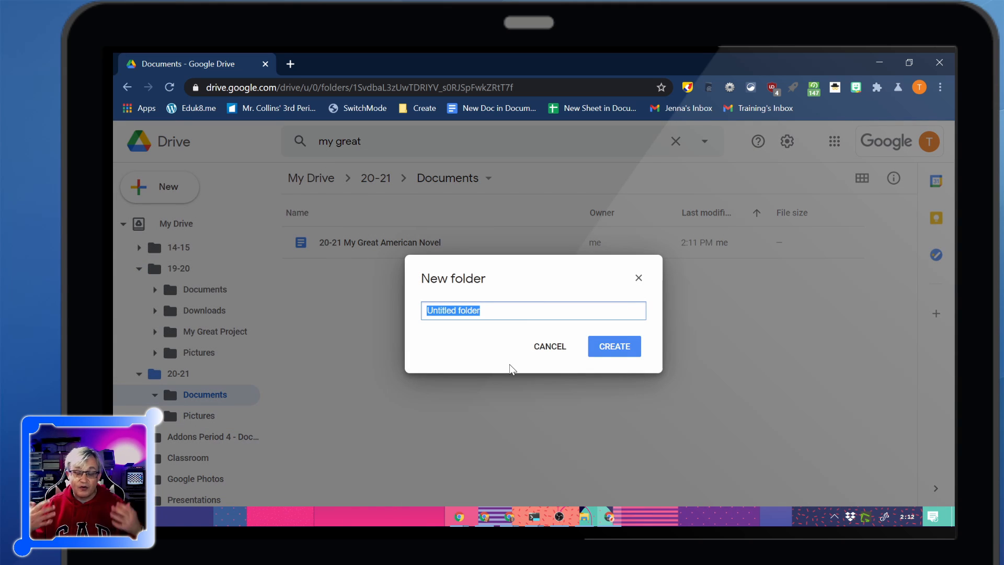
text(M)
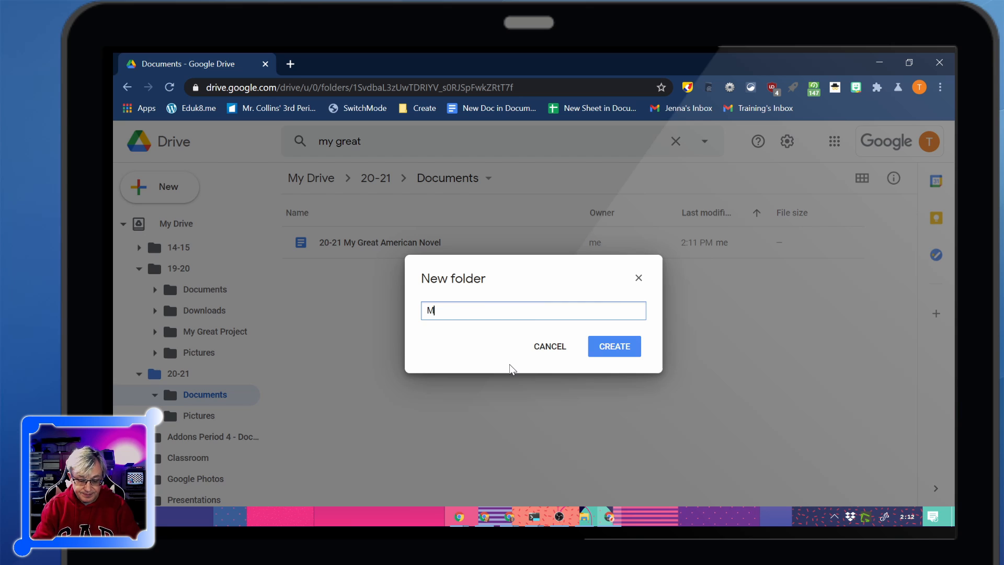
text(ath 4)
key(Return)
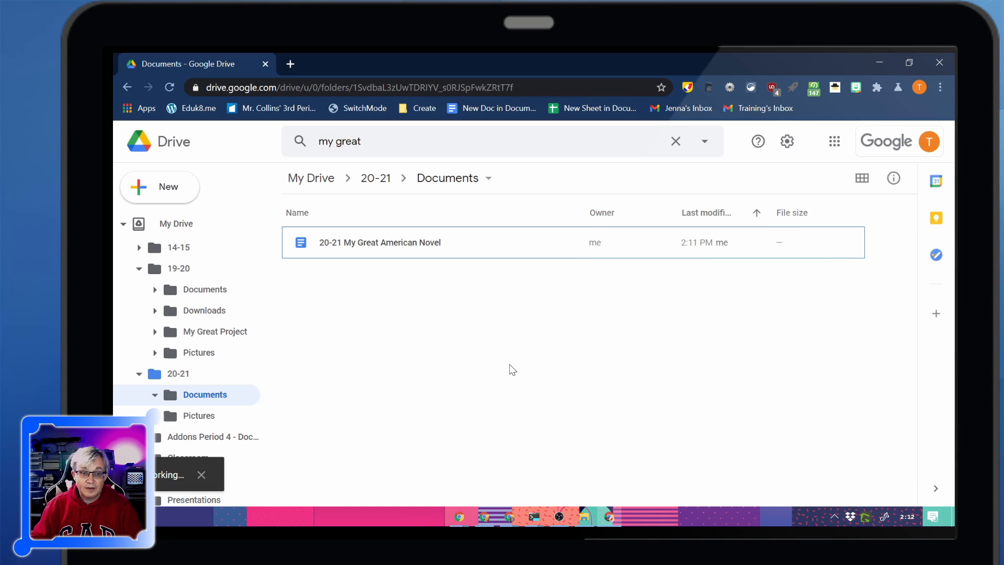
double_click(349, 246)
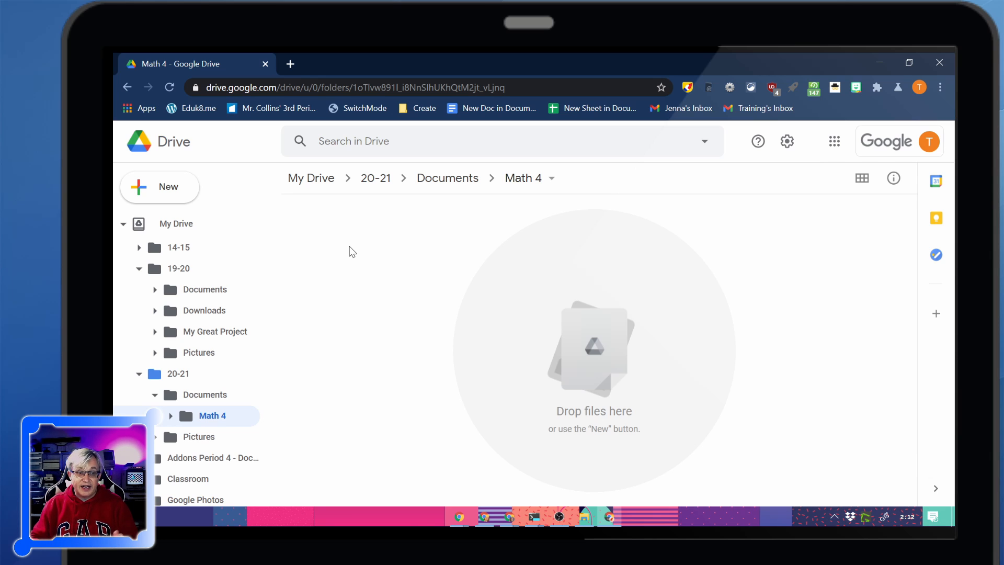
Create a folder named Computer Hardware inside 20-21 Documents, matching the one in 19-20 Documents, and open it.
click(204, 289)
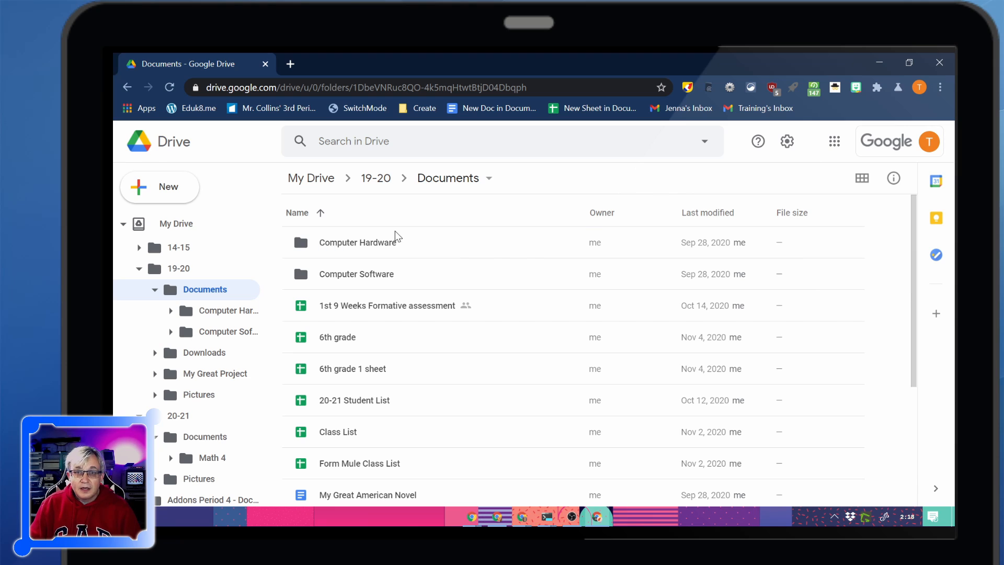
right_click(384, 236)
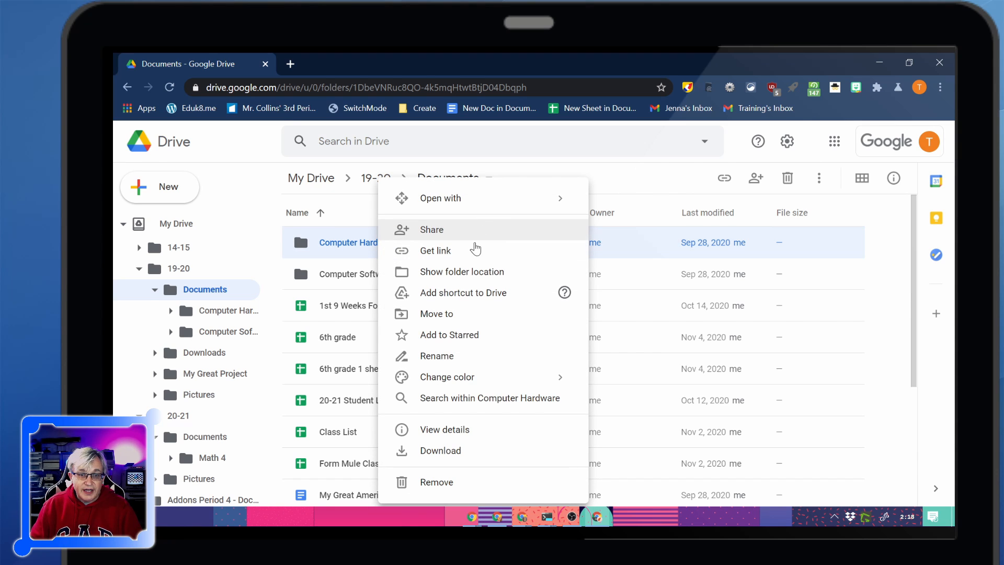
click(196, 443)
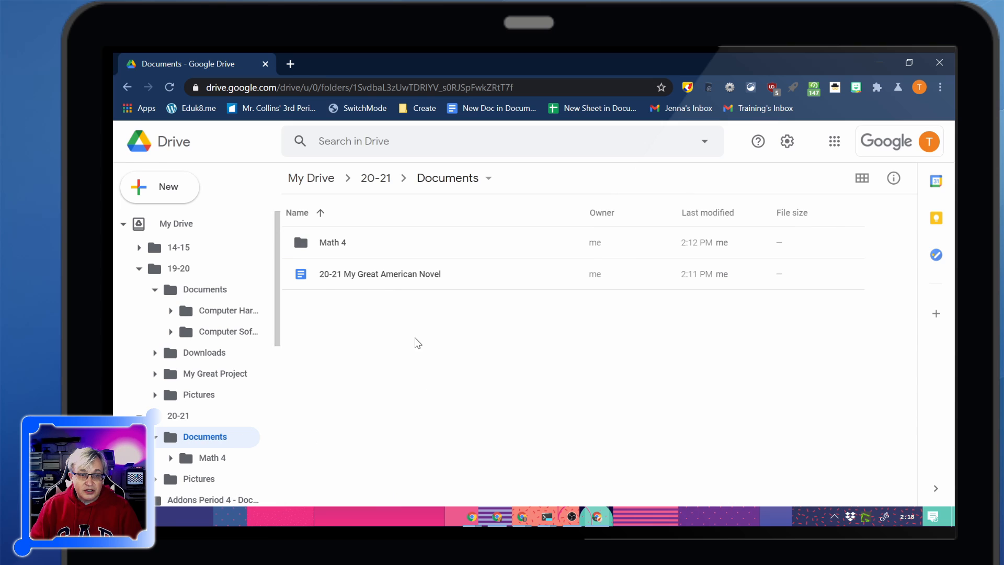
right_click(349, 342)
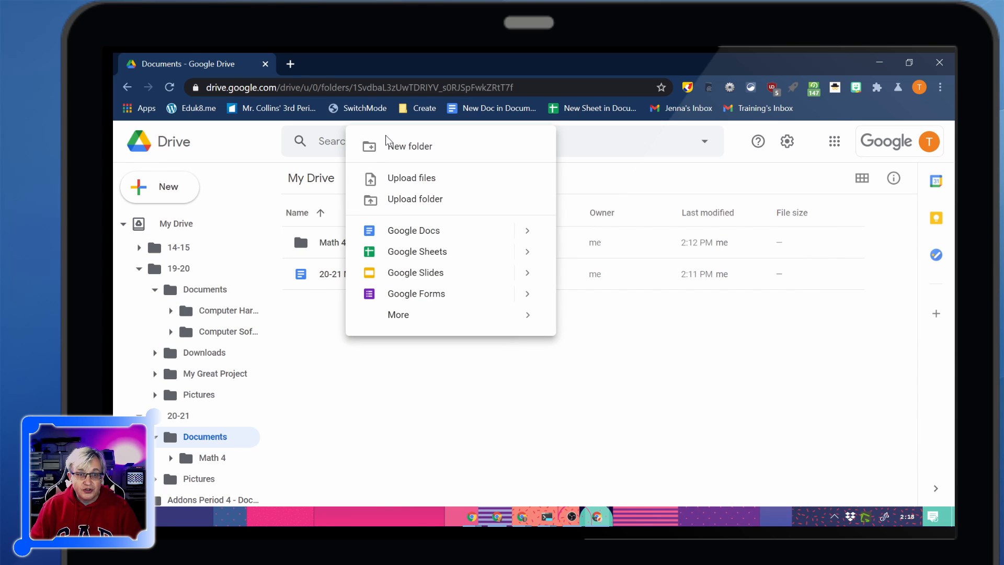
click(398, 144)
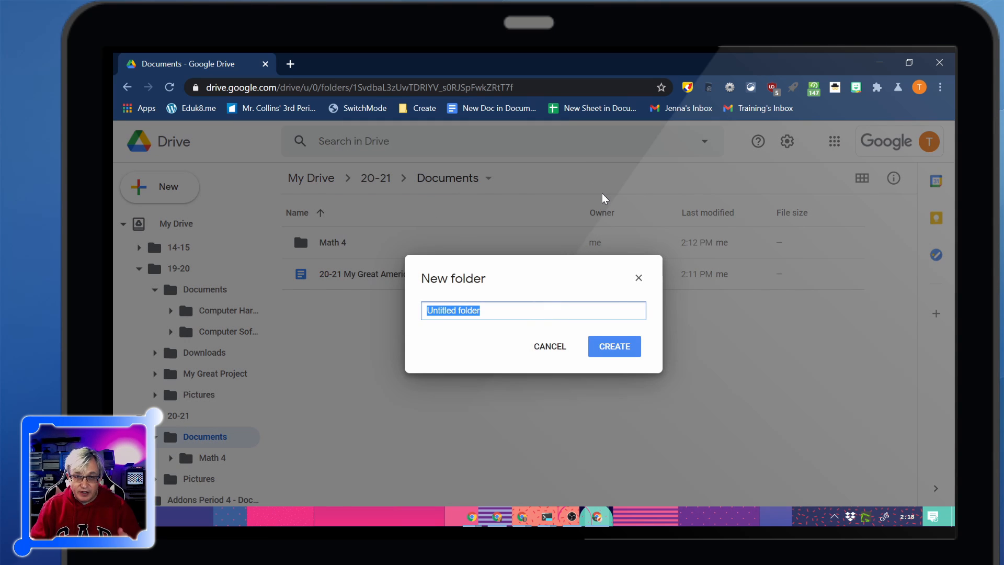
text(Computer )
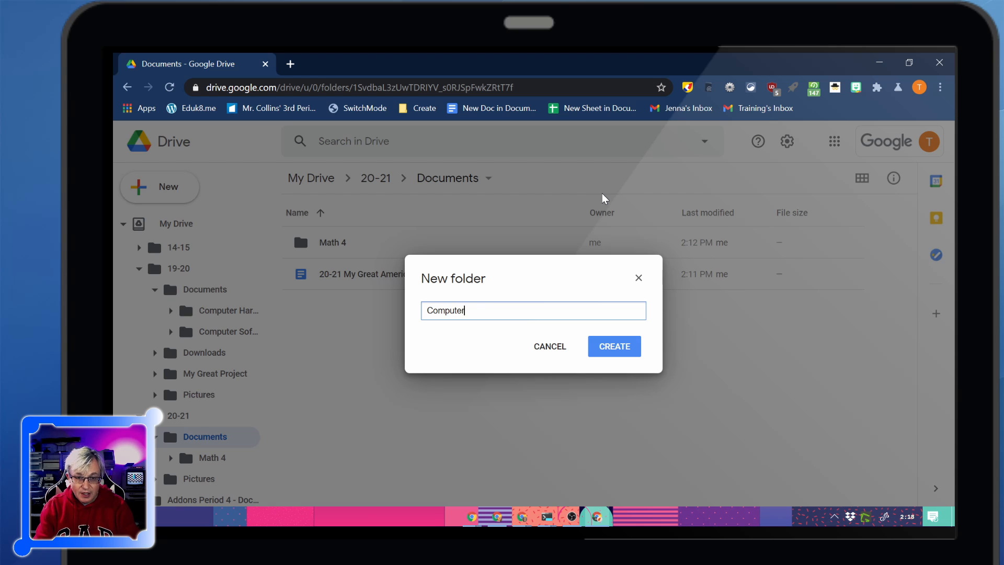
text(Hardware)
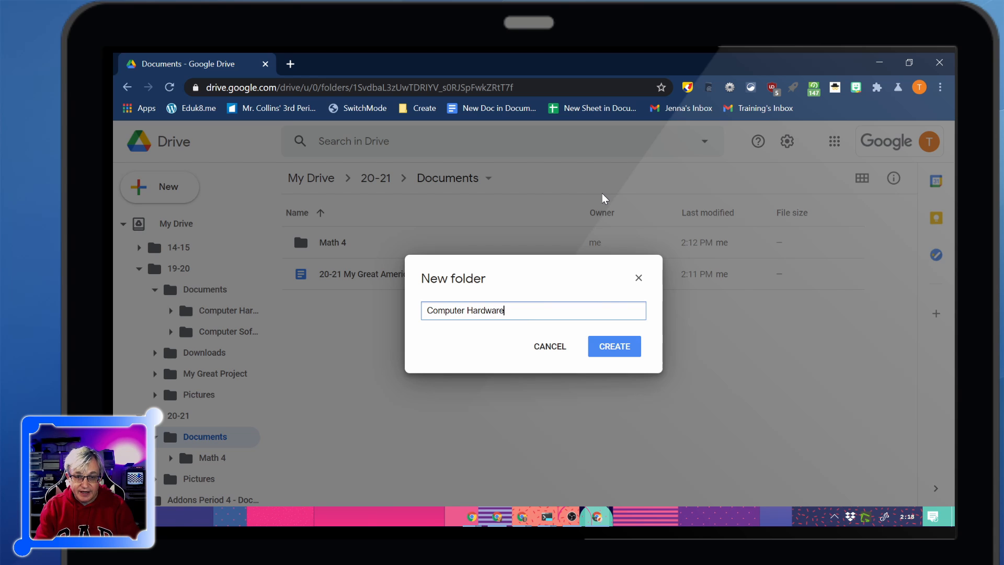
key(Return)
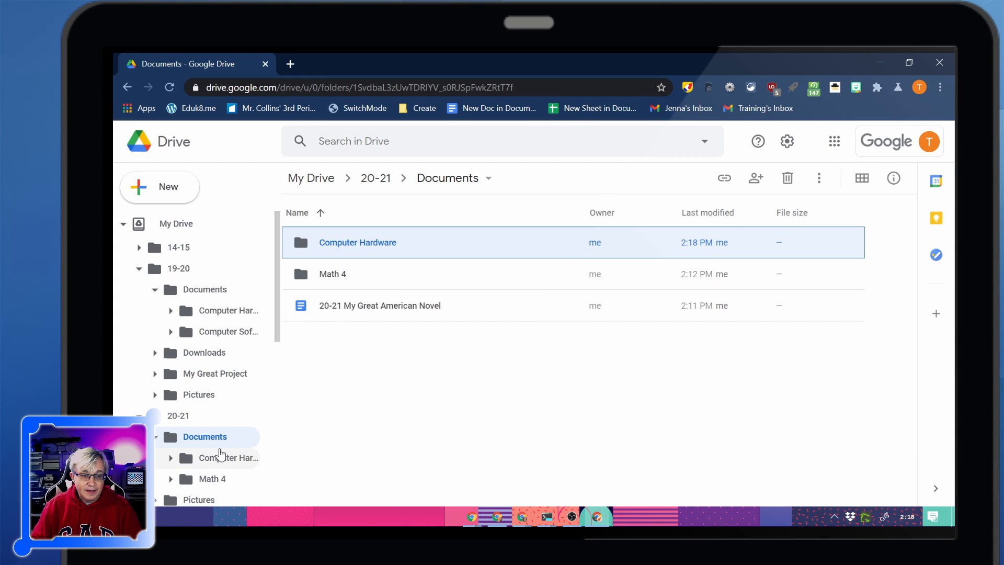
click(206, 457)
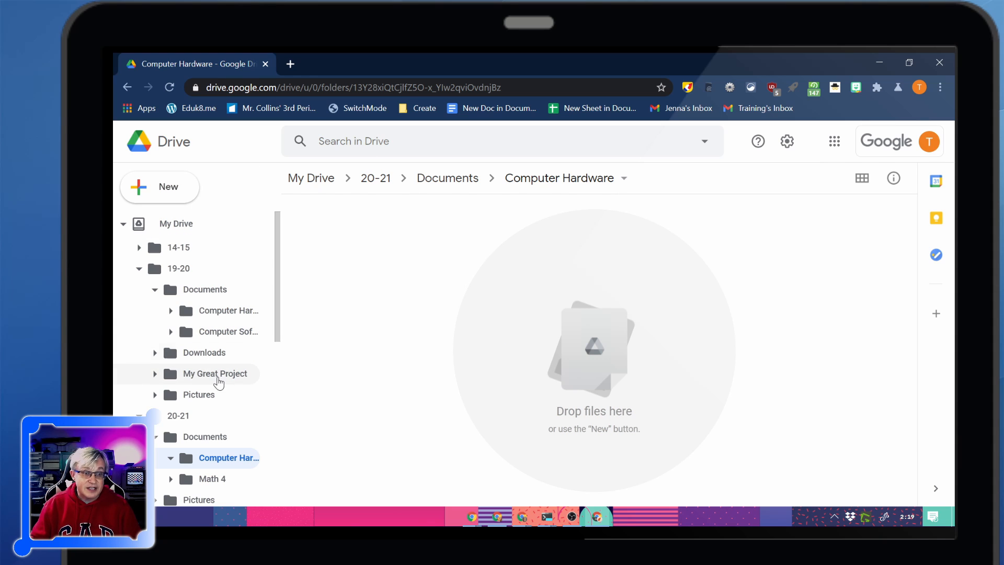
Copy My First PC in the 19-20 Computer Hardware folder and move the copy into the 20-21 Computer Hardware folder.
click(227, 313)
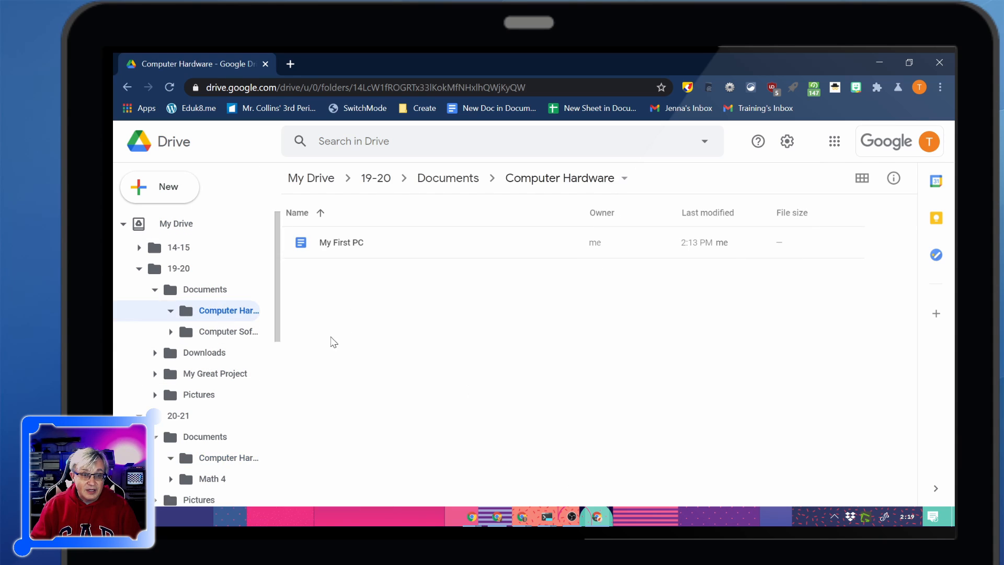
right_click(338, 243)
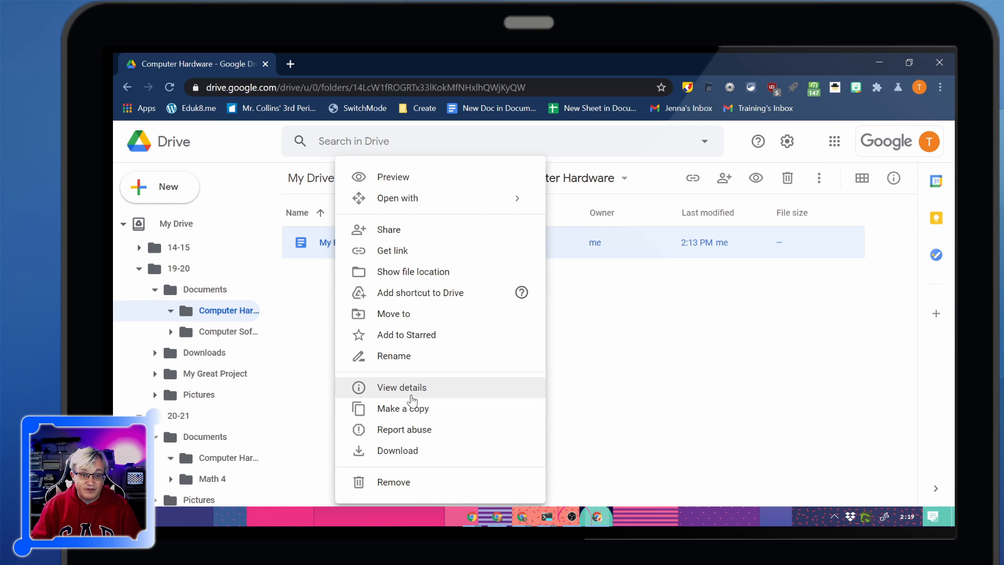
click(419, 408)
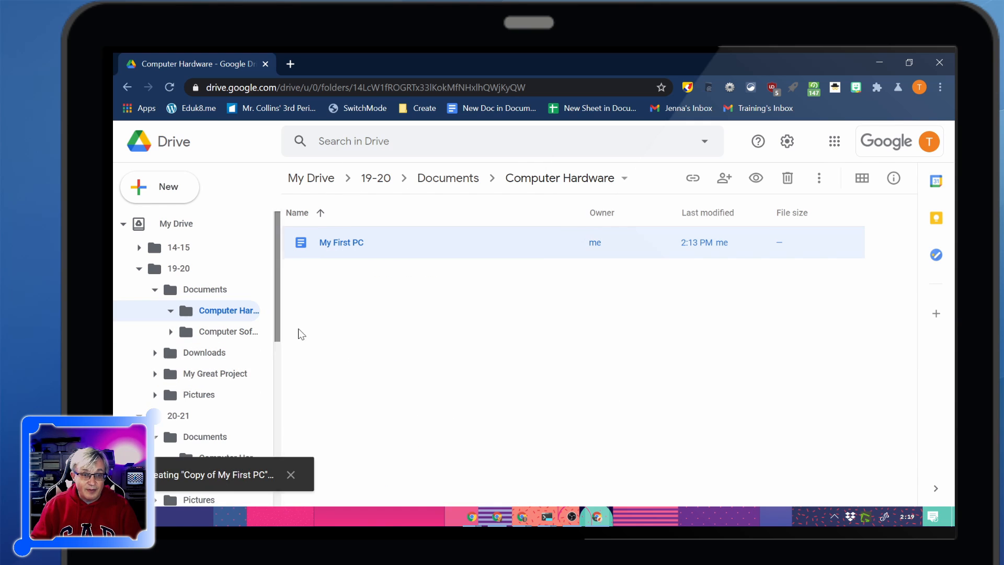
scroll(231, 352, down, 4)
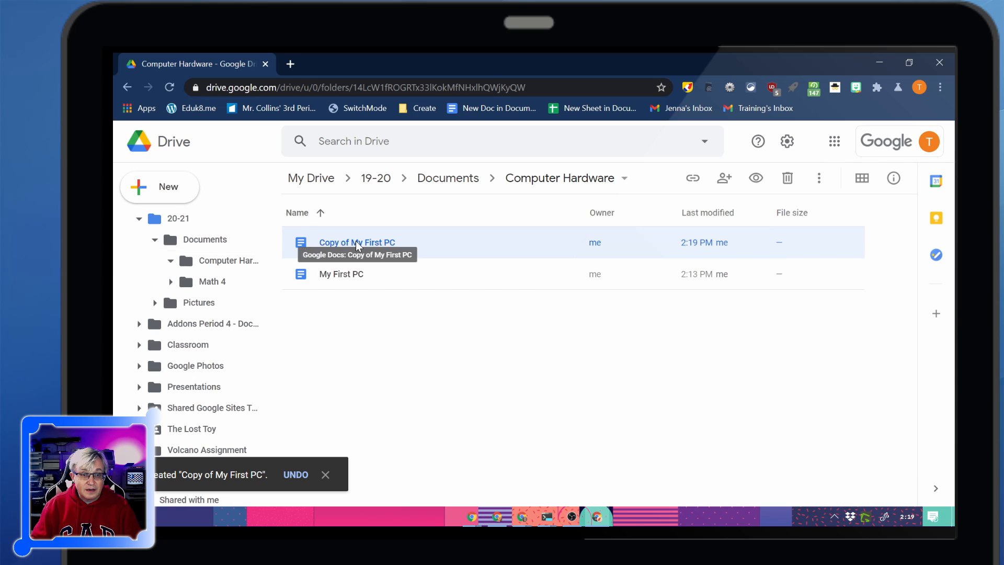
drag(314, 242, 216, 319)
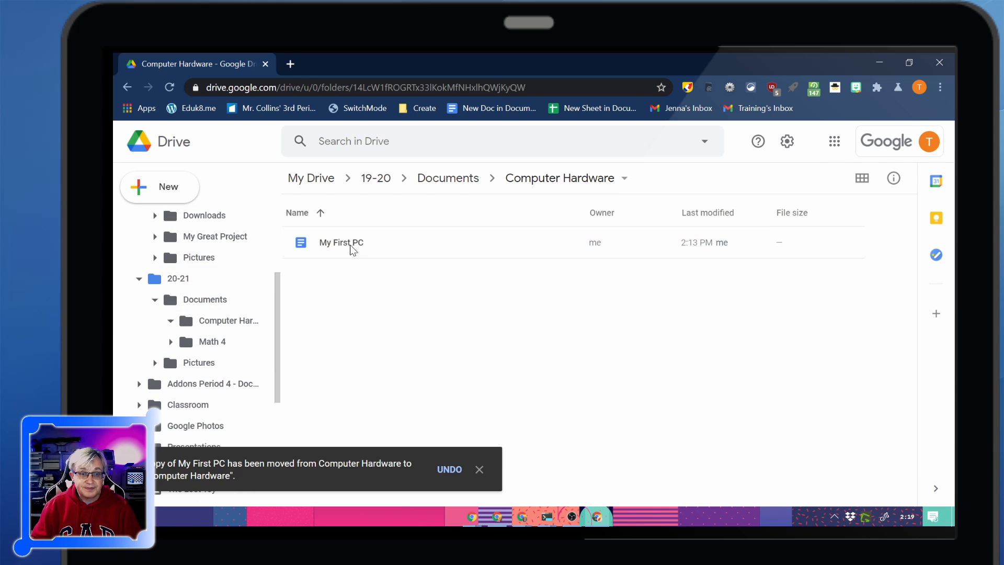
In the 20-21 Computer Hardware folder, rename the copied document as 20-21 My First PC.
click(212, 320)
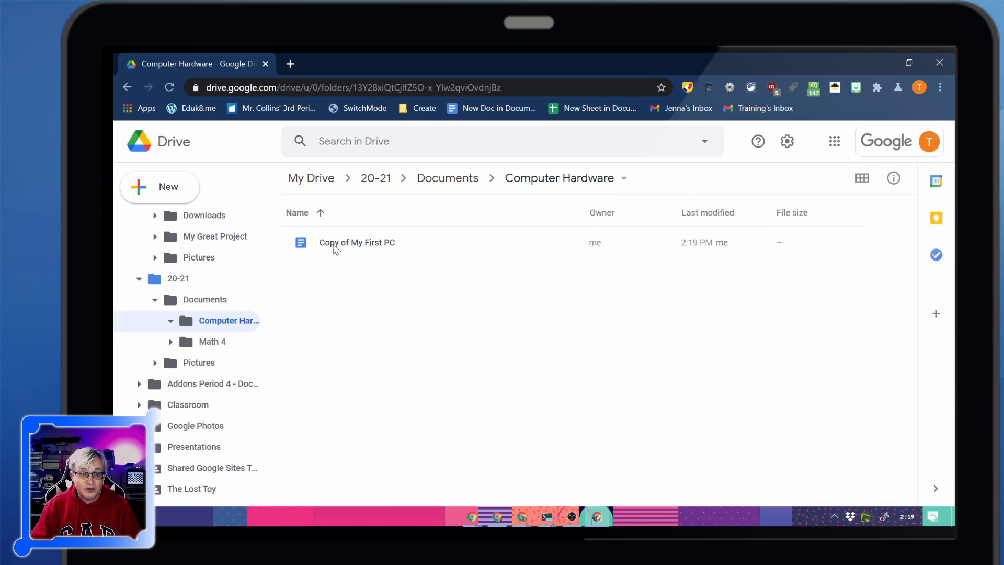
right_click(332, 252)
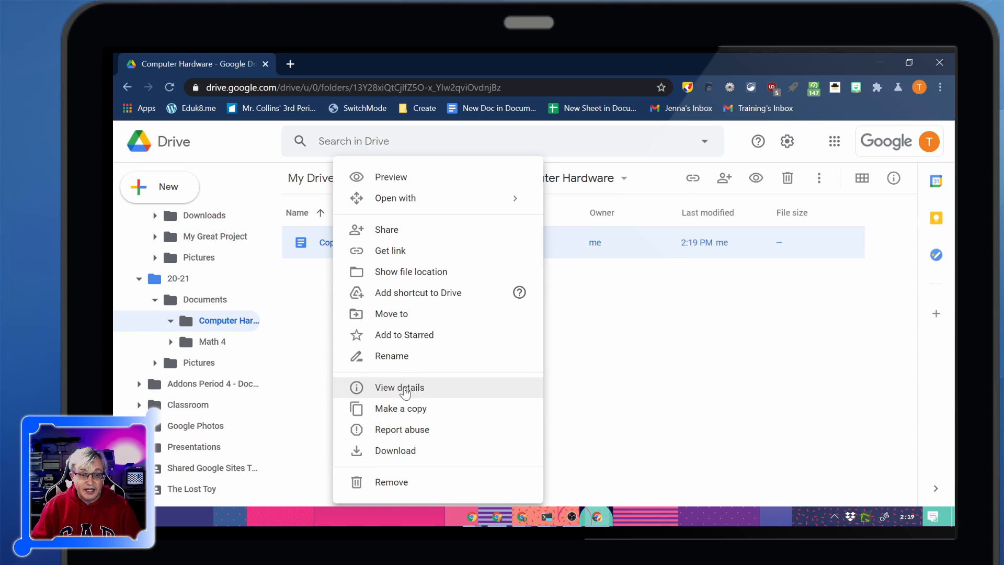
click(402, 357)
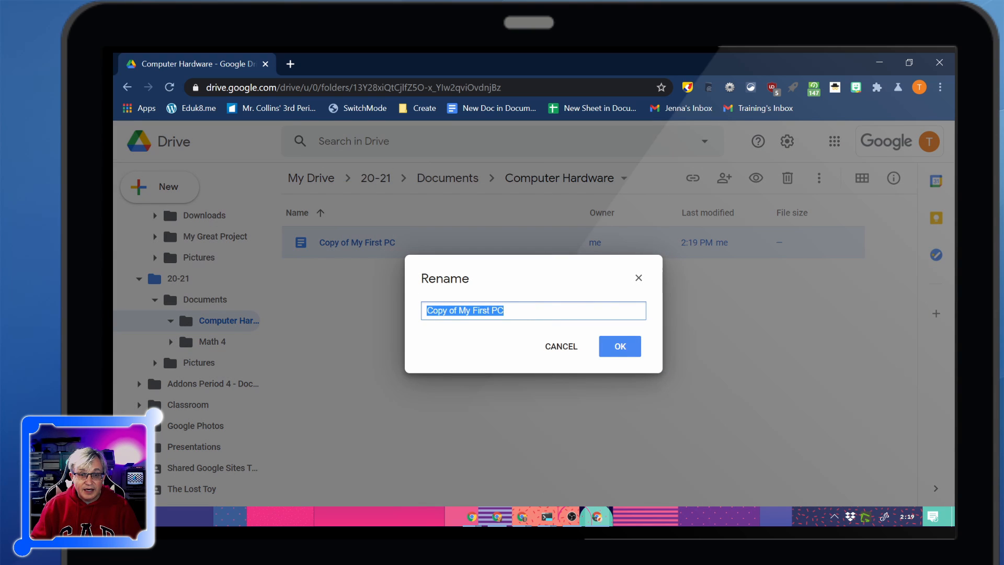
drag(456, 310, 419, 314)
text(2)
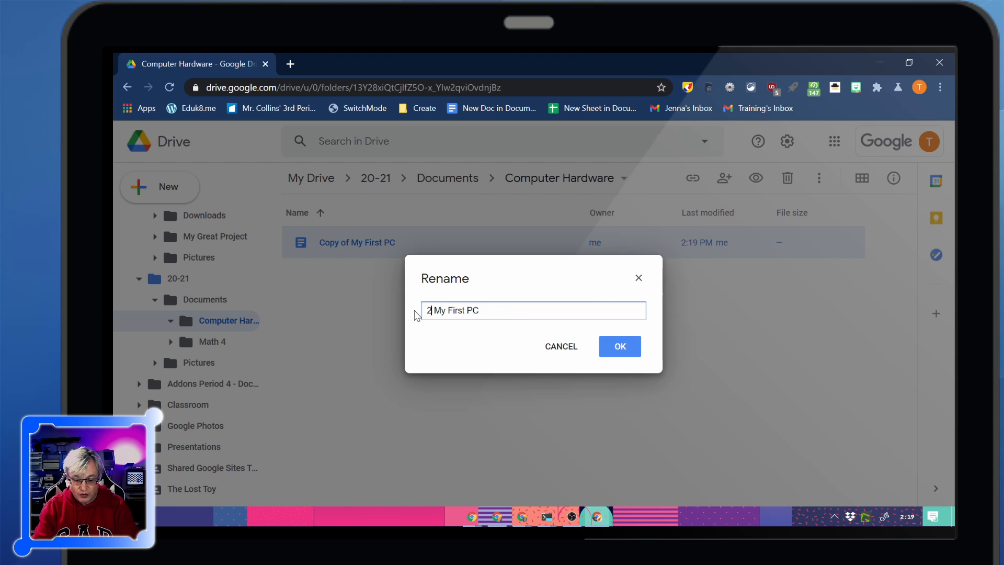
text(0-21)
key(Return)
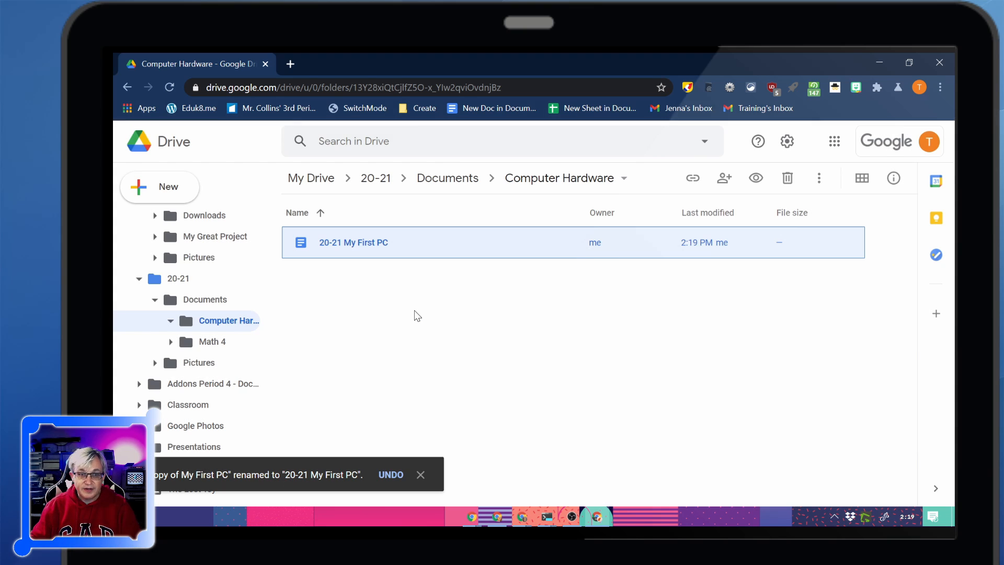
click(473, 377)
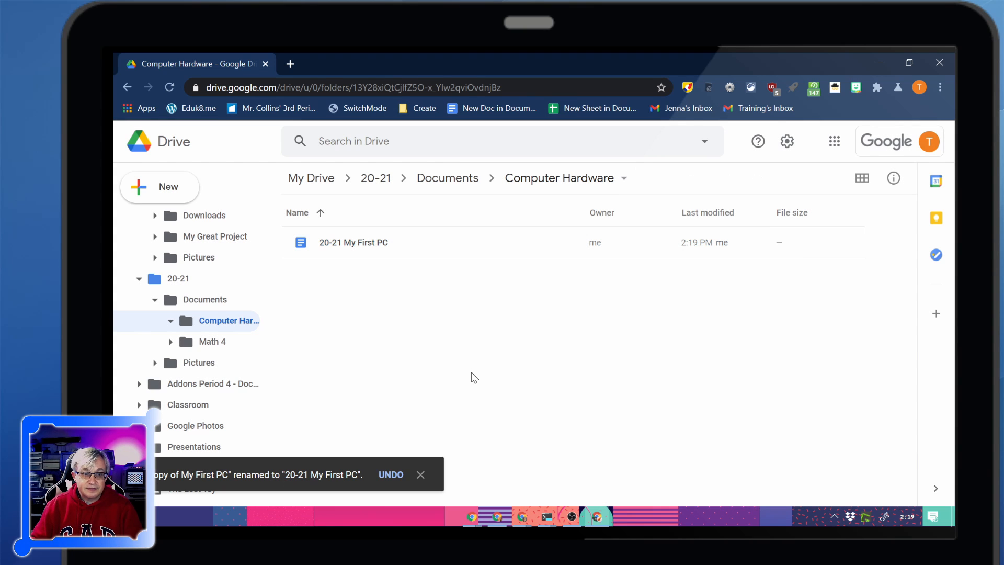
Check the options available for the 20-21 Computer Hardware folder, dismiss them, and open the Math 4 folder.
right_click(184, 325)
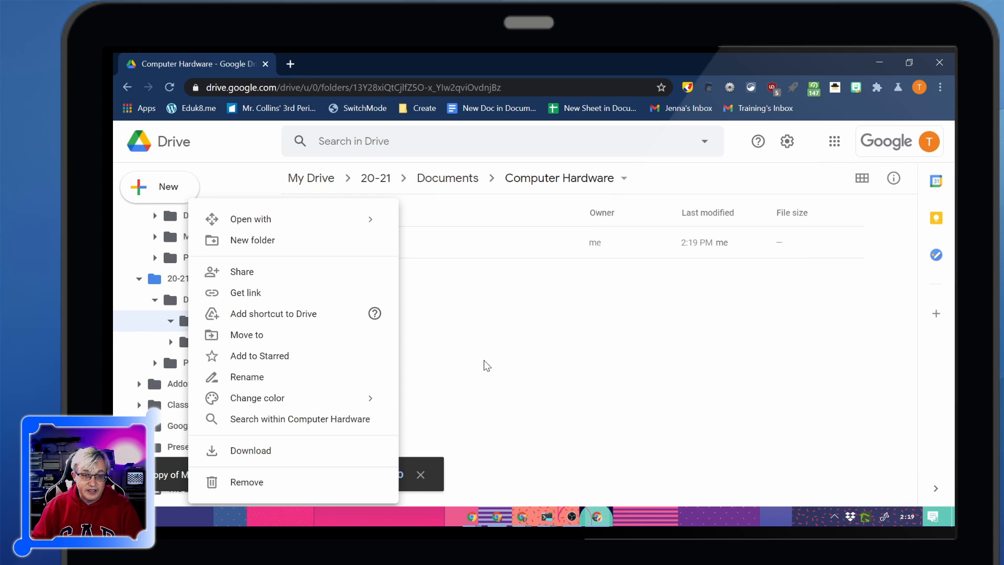
click(484, 362)
click(190, 345)
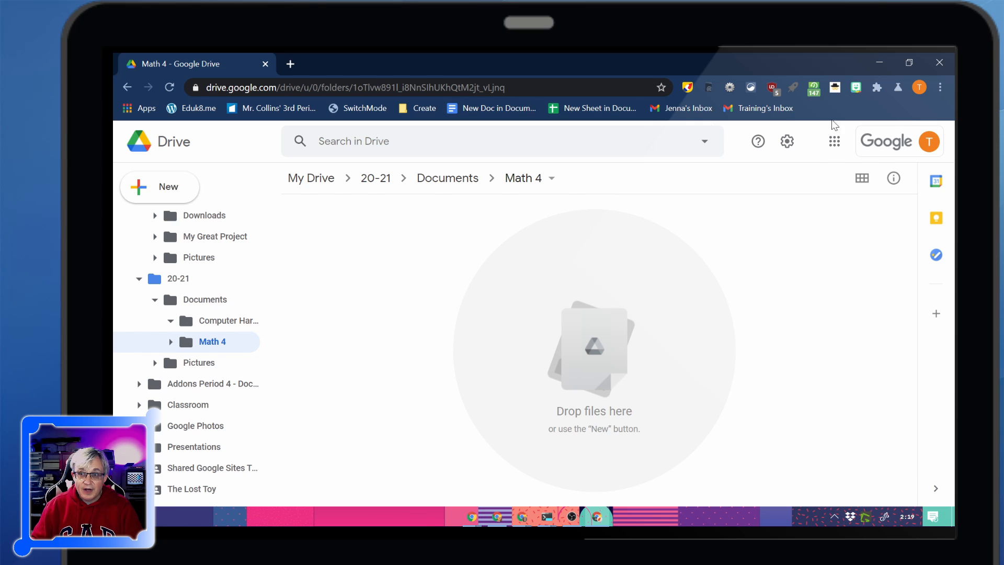
Add a browser bookmarks folder named My Drive to the bookmarks bar and place it just before SwitchMode.
right_click(321, 108)
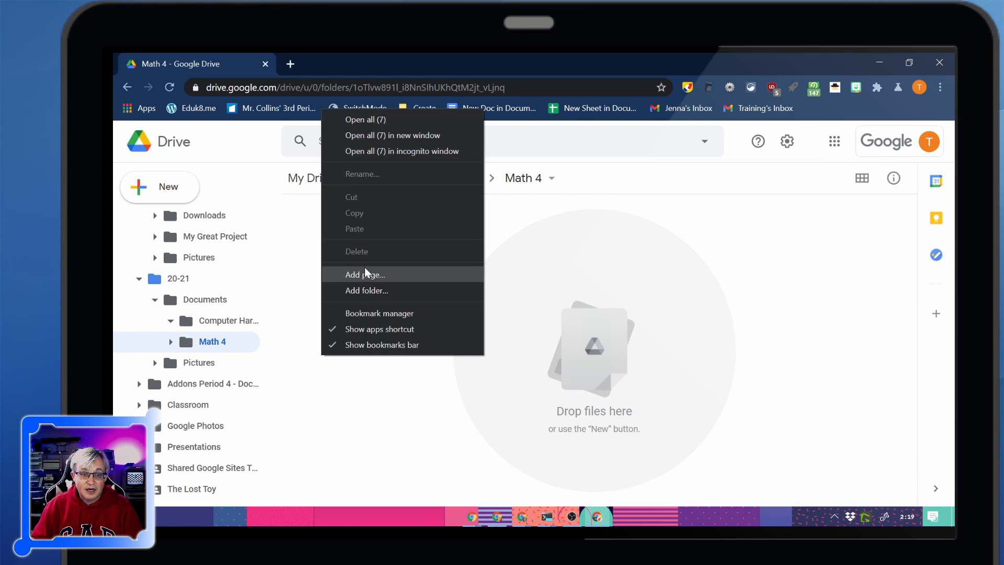
click(373, 286)
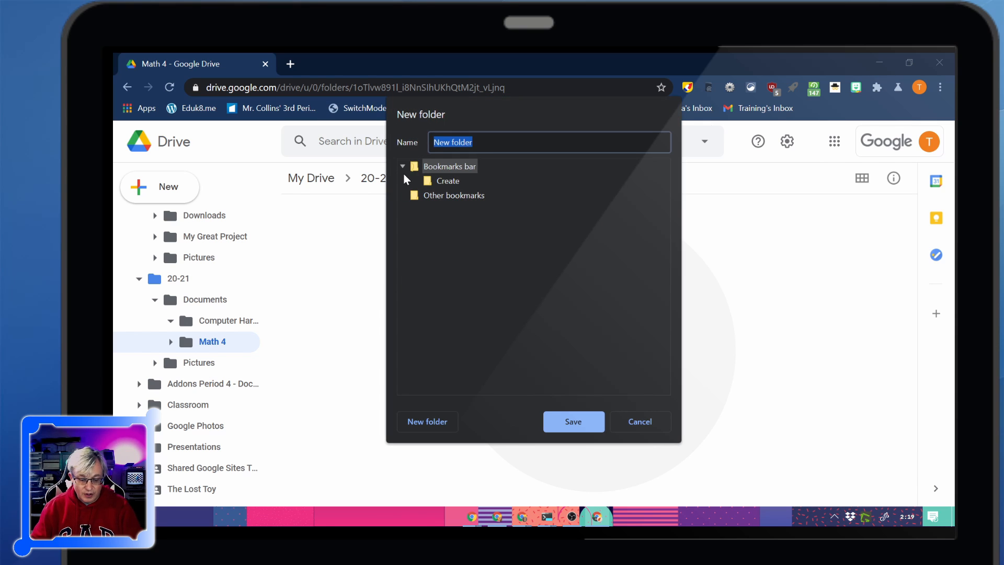
text(My Drive)
key(Return)
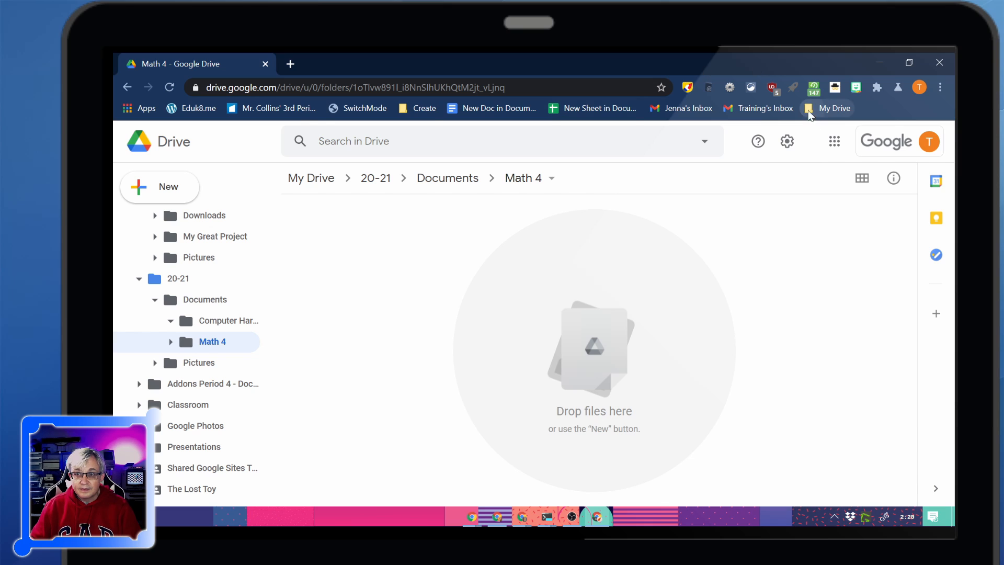
drag(809, 113, 326, 107)
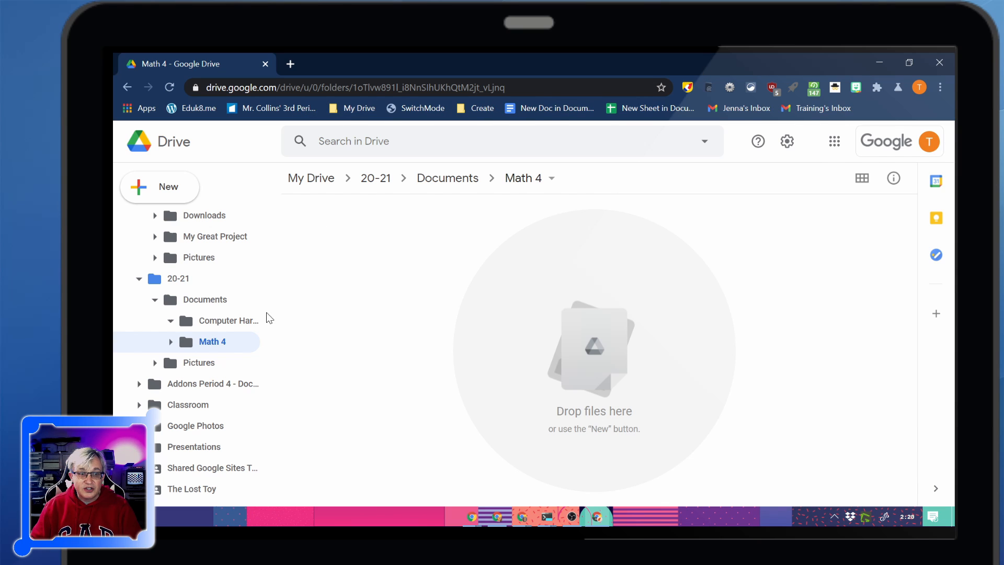
Bookmark the 20-21 Computer Hardware and Math 4 folders inside the My Drive bookmarks folder, and check its contents.
click(201, 322)
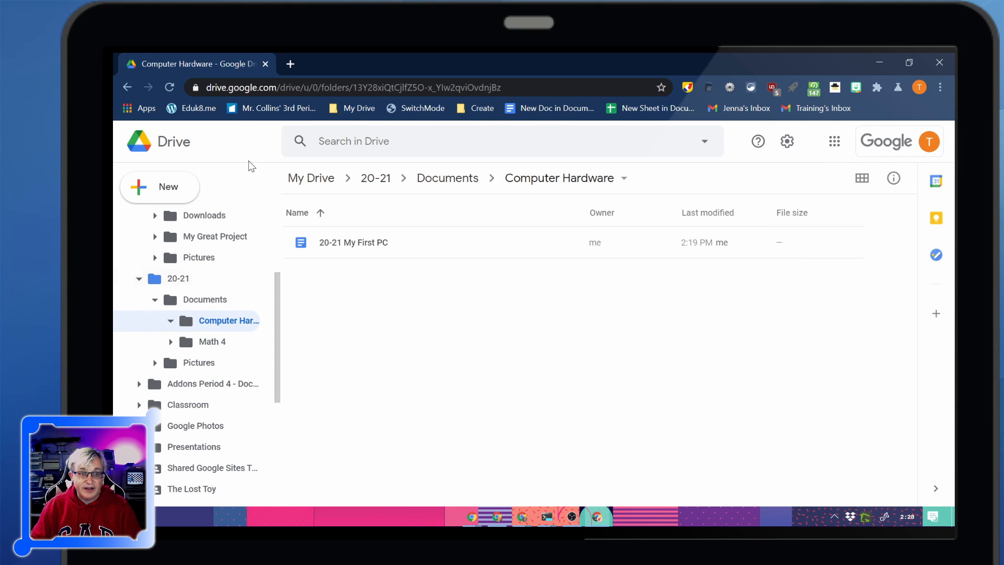
drag(196, 86, 346, 109)
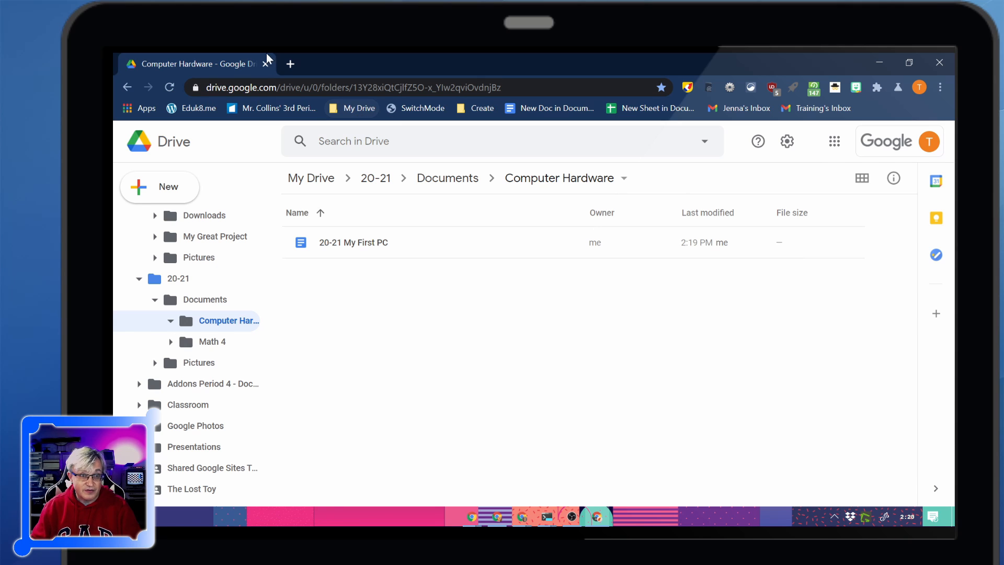
click(214, 341)
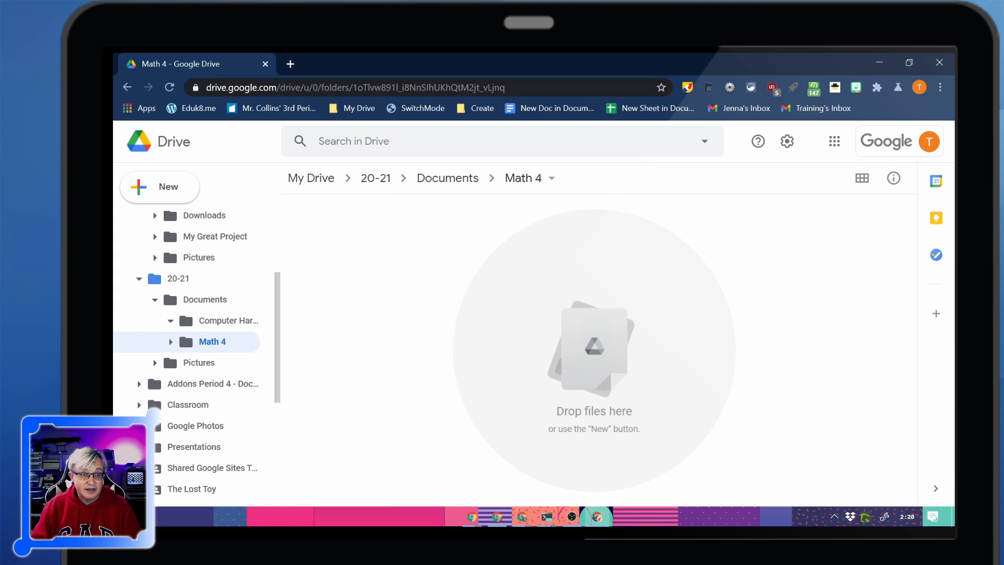
drag(196, 87, 350, 106)
click(358, 108)
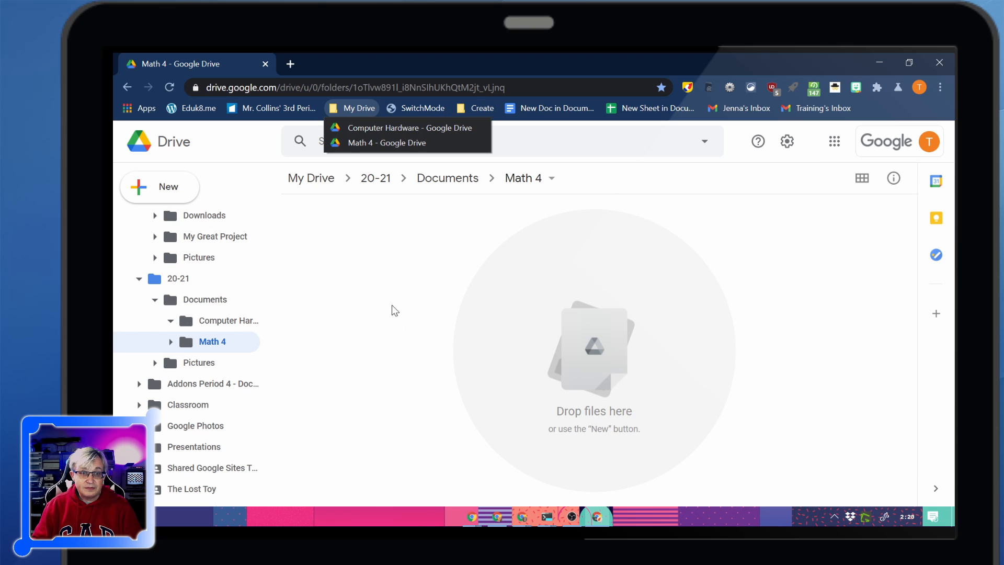
click(168, 288)
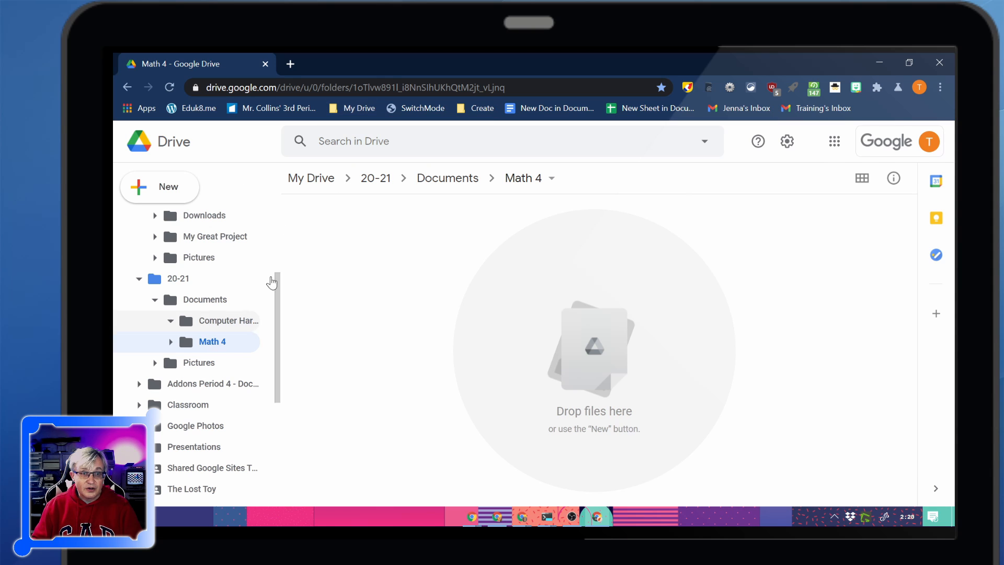
Bookmark Drive's Recent view inside the My Drive bookmarks folder and move it to the first place in the list.
scroll(224, 352, down, 5)
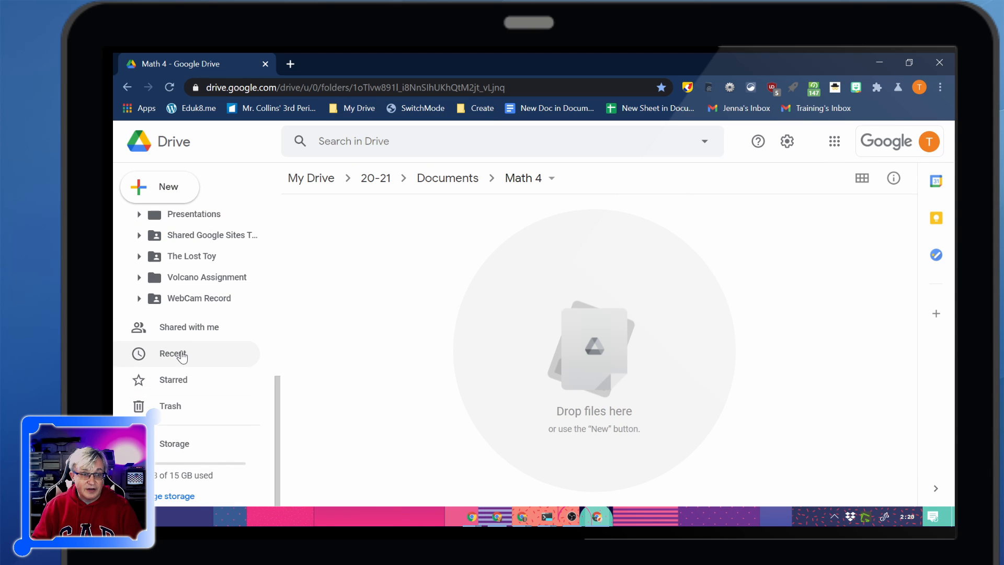
click(173, 354)
drag(192, 86, 360, 109)
click(359, 108)
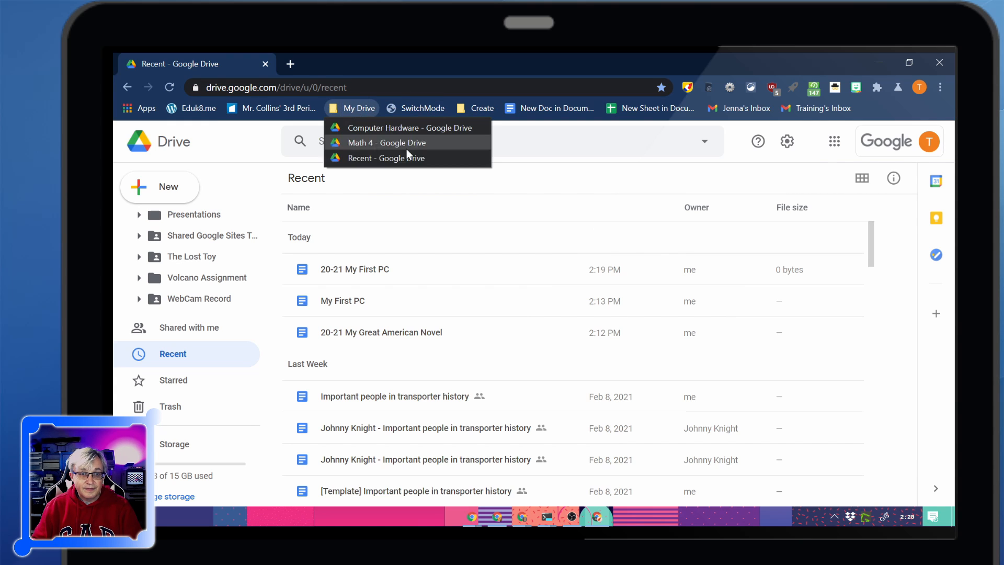
key(Escape)
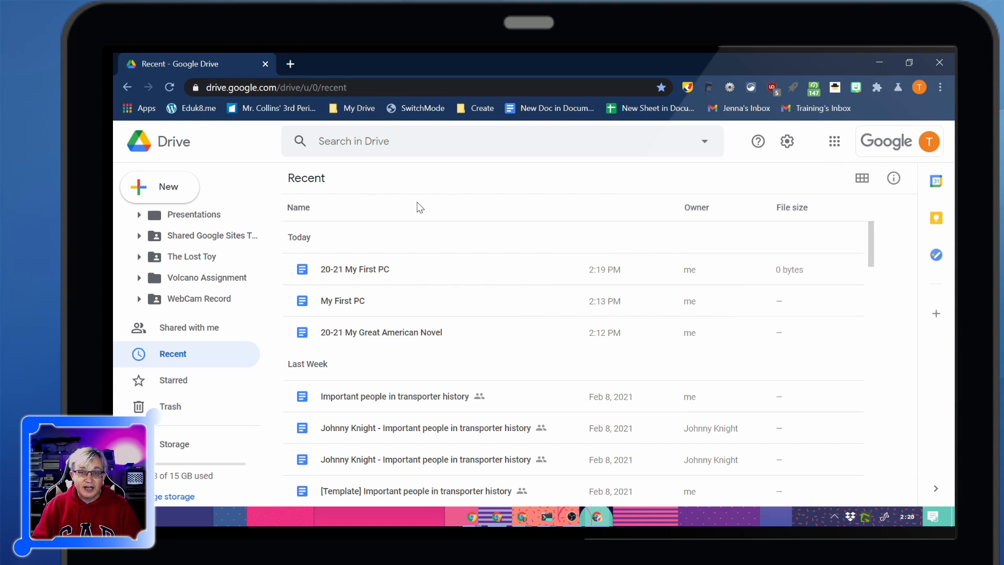
Open the Computer Hardware folder from its bookmark, and go back through My Drive to the 20-21 folder.
click(351, 109)
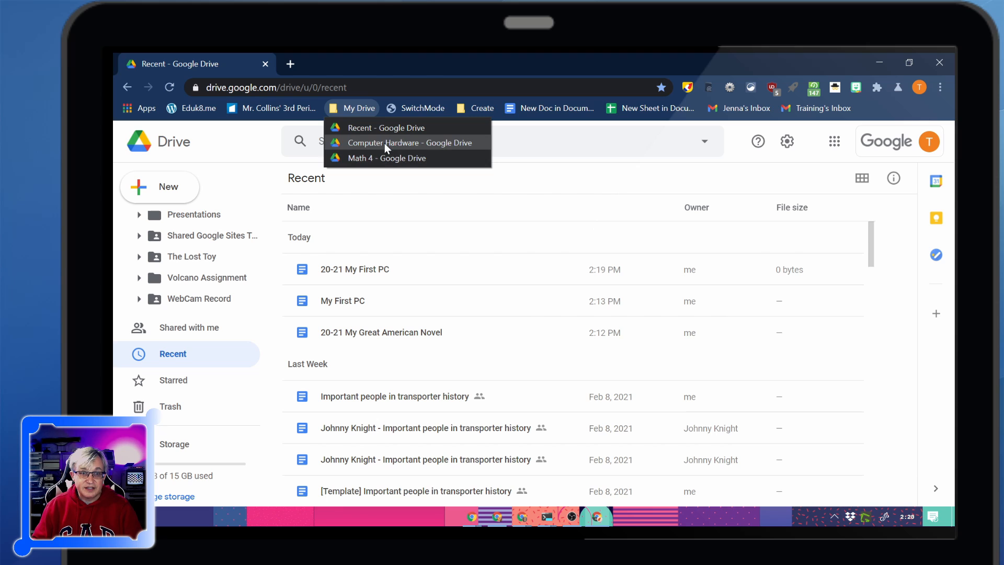
click(399, 142)
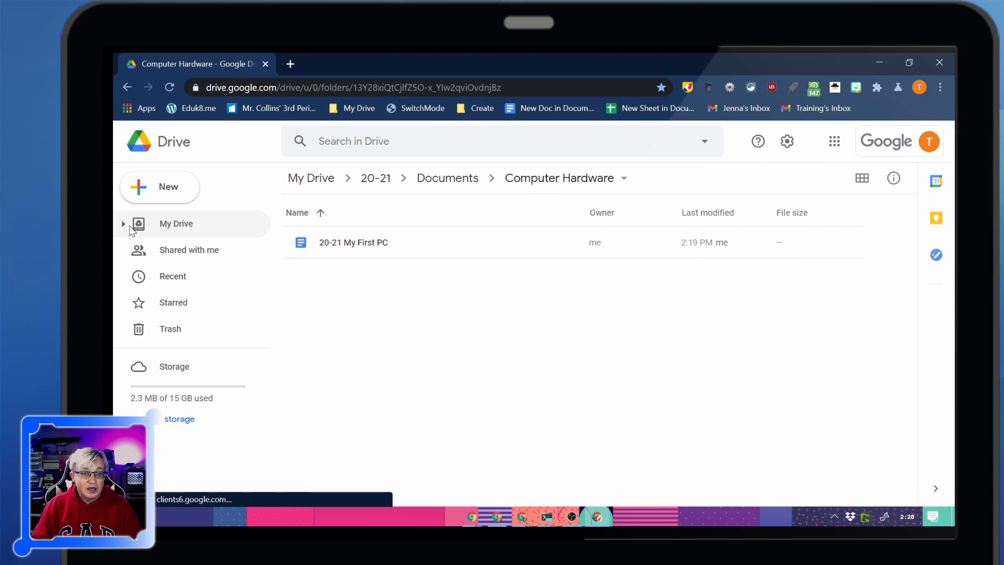
click(372, 180)
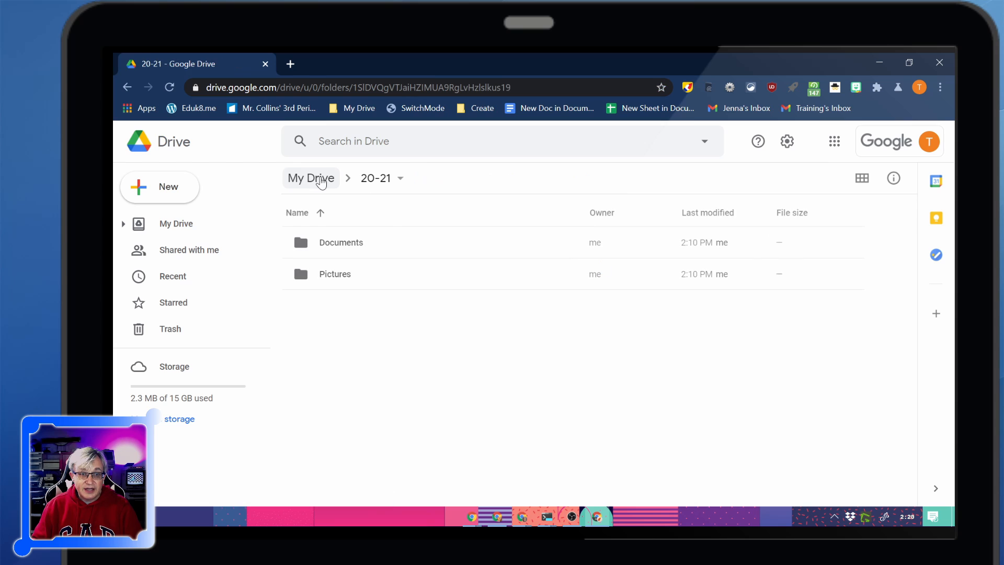
click(320, 179)
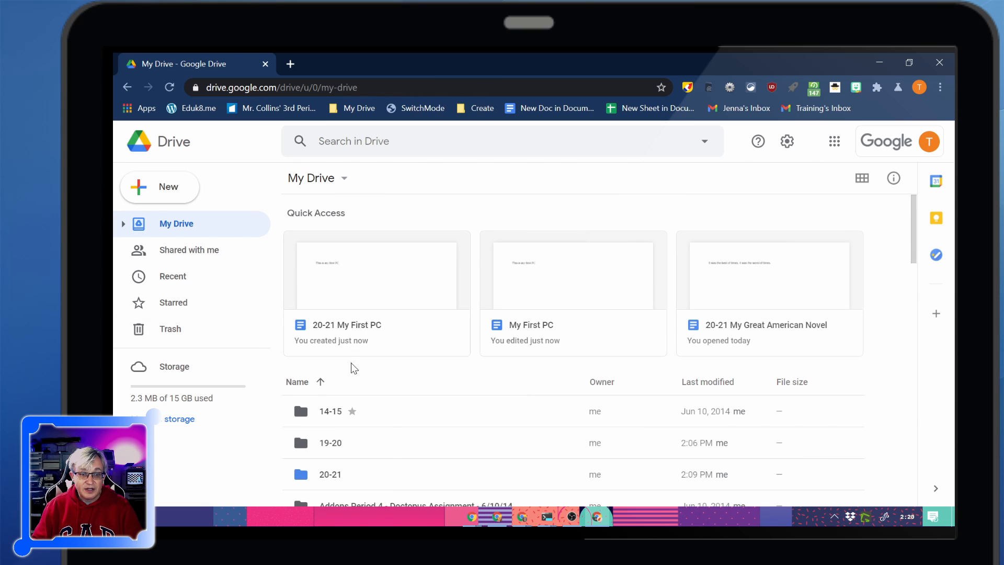
scroll(350, 366, down, 3)
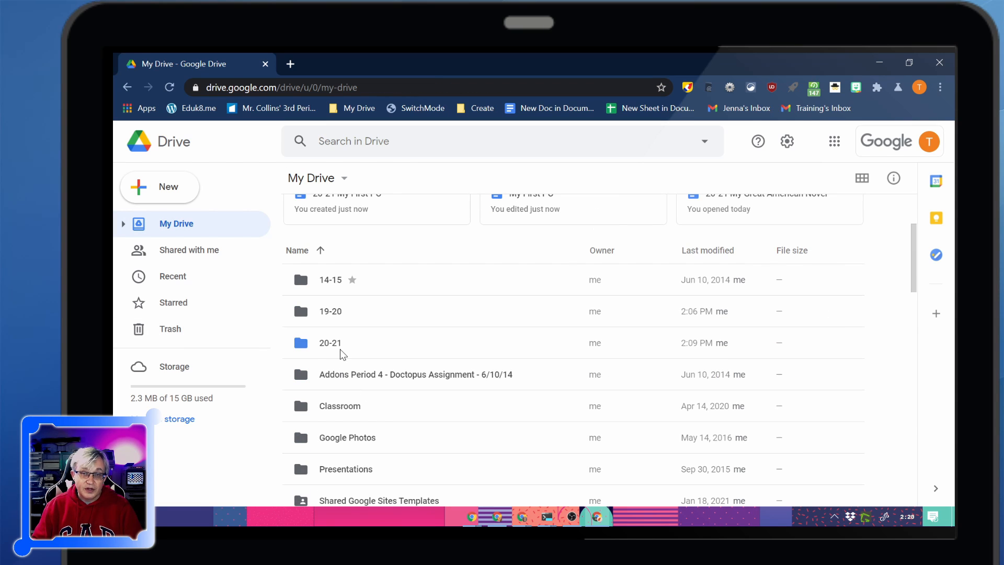
double_click(344, 349)
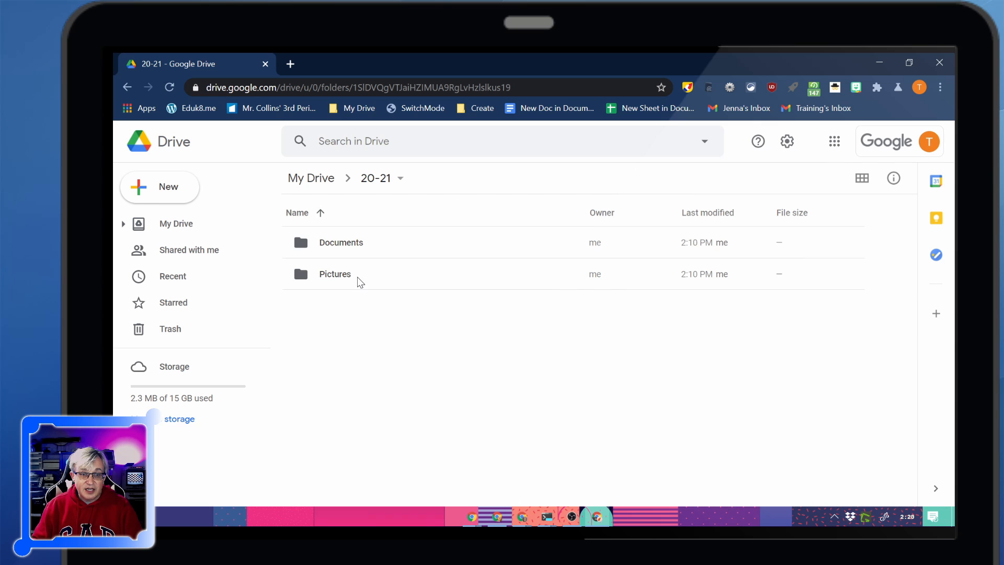